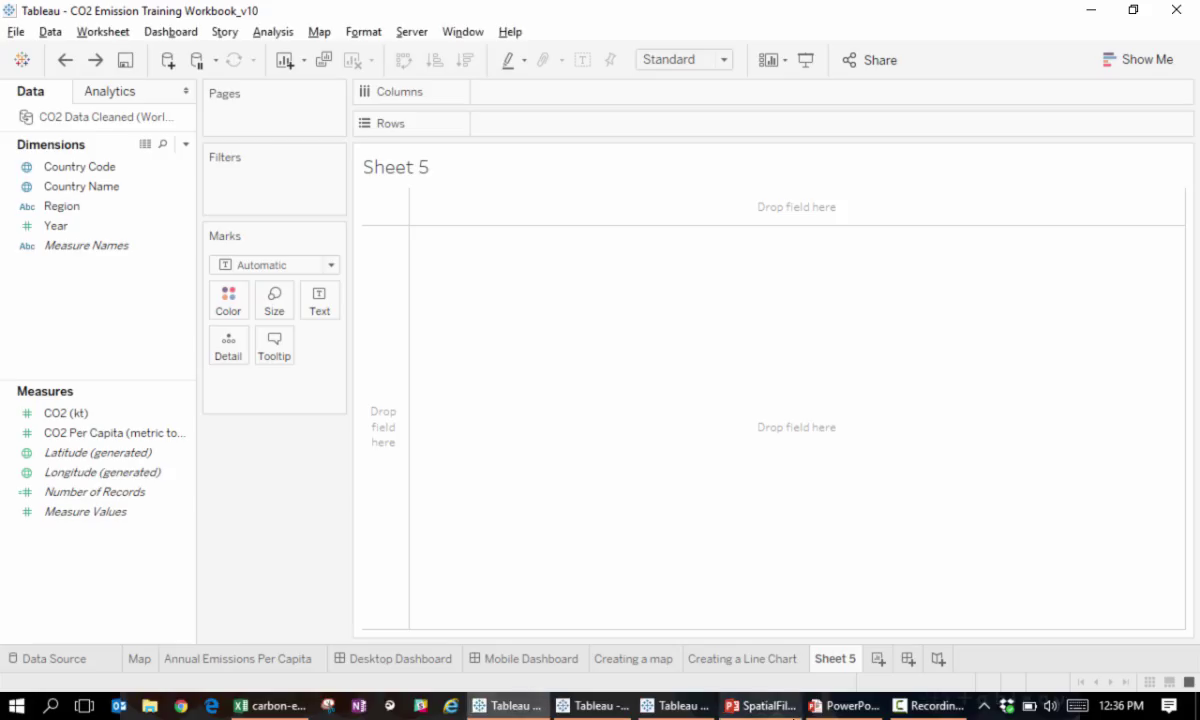
Step: Plot Country Name on Sheet 5 and change the mark type to Filled Map
mouse_move(760, 705)
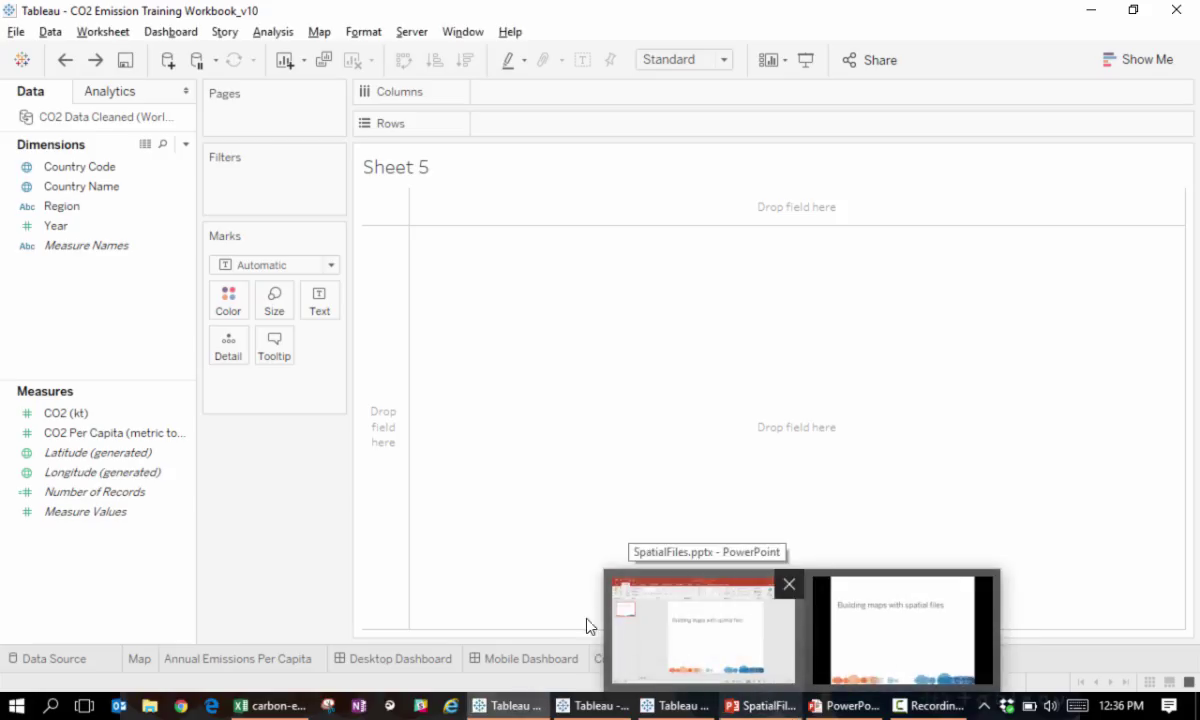
click(80, 188)
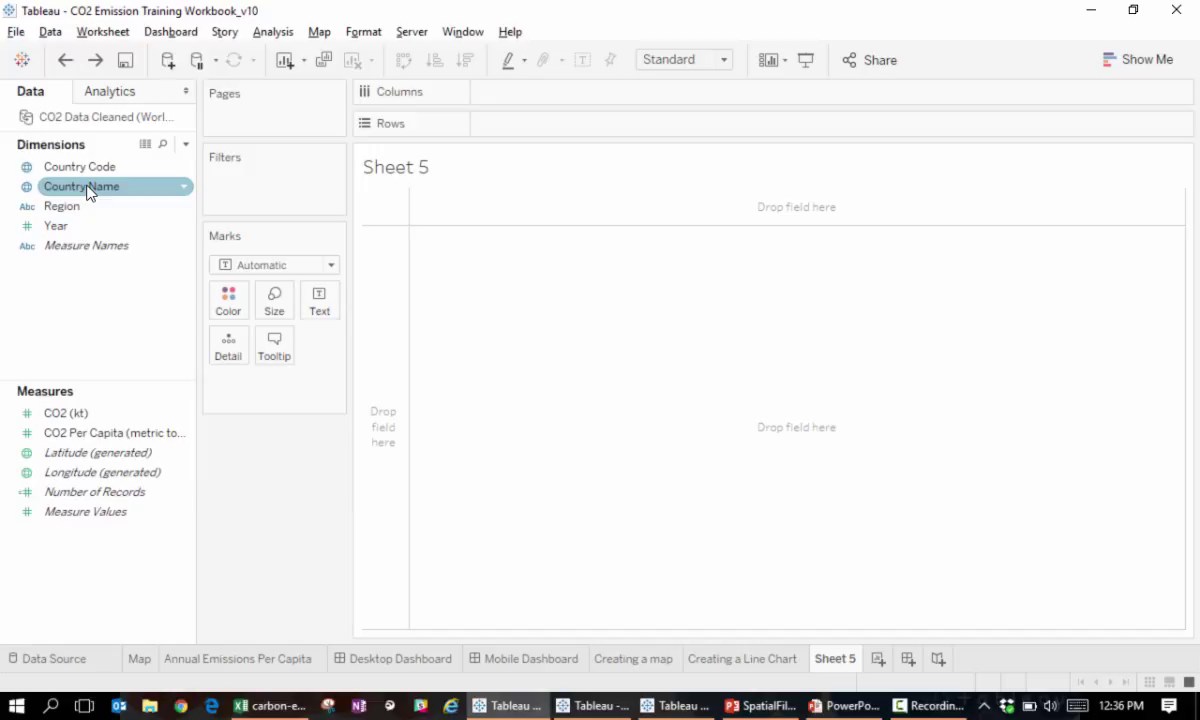
double_click(87, 188)
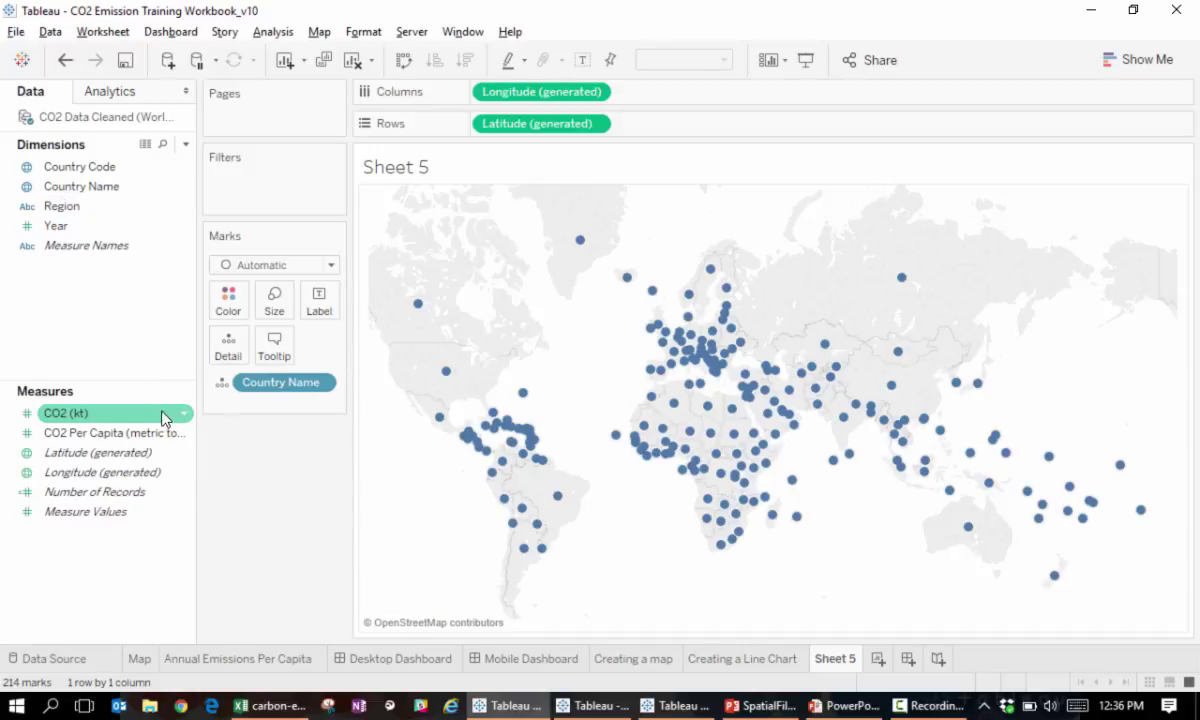
click(283, 266)
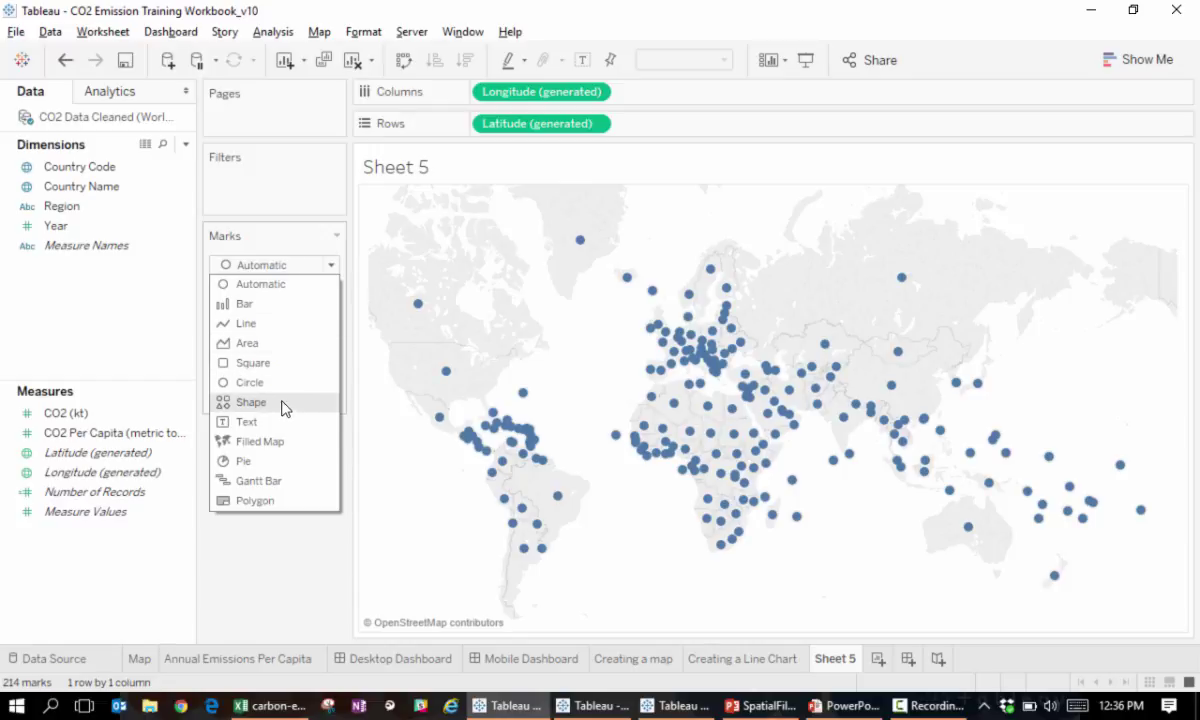
click(280, 443)
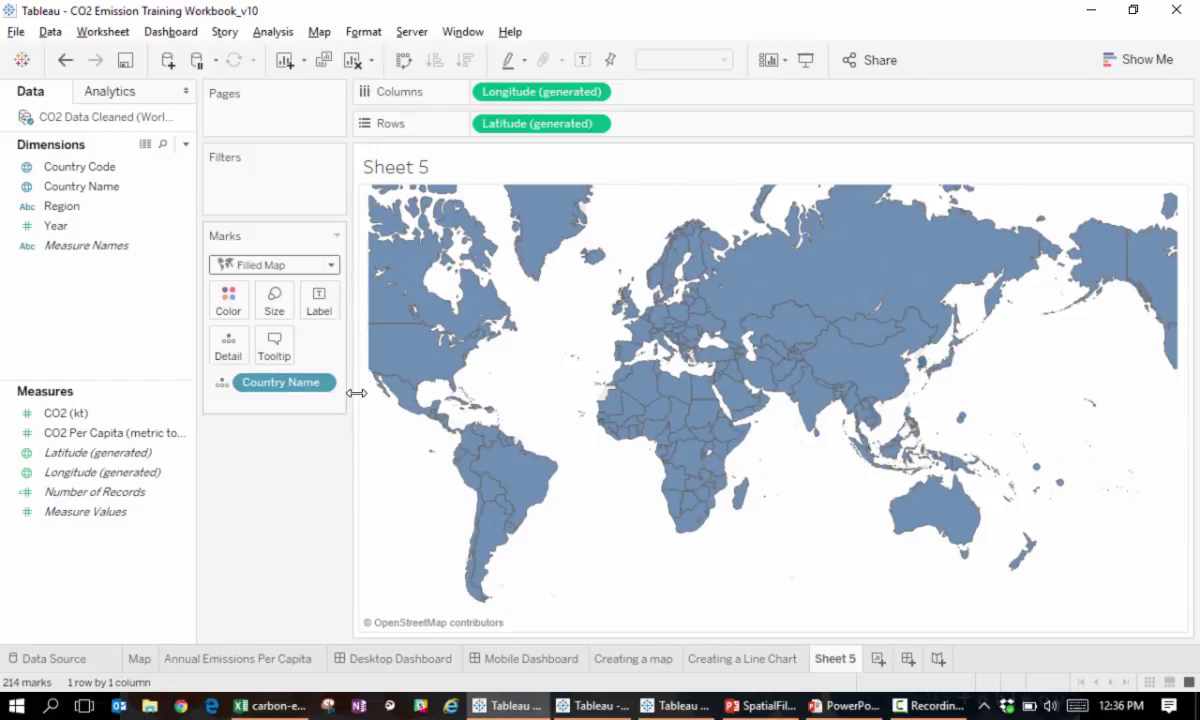
click(82, 418)
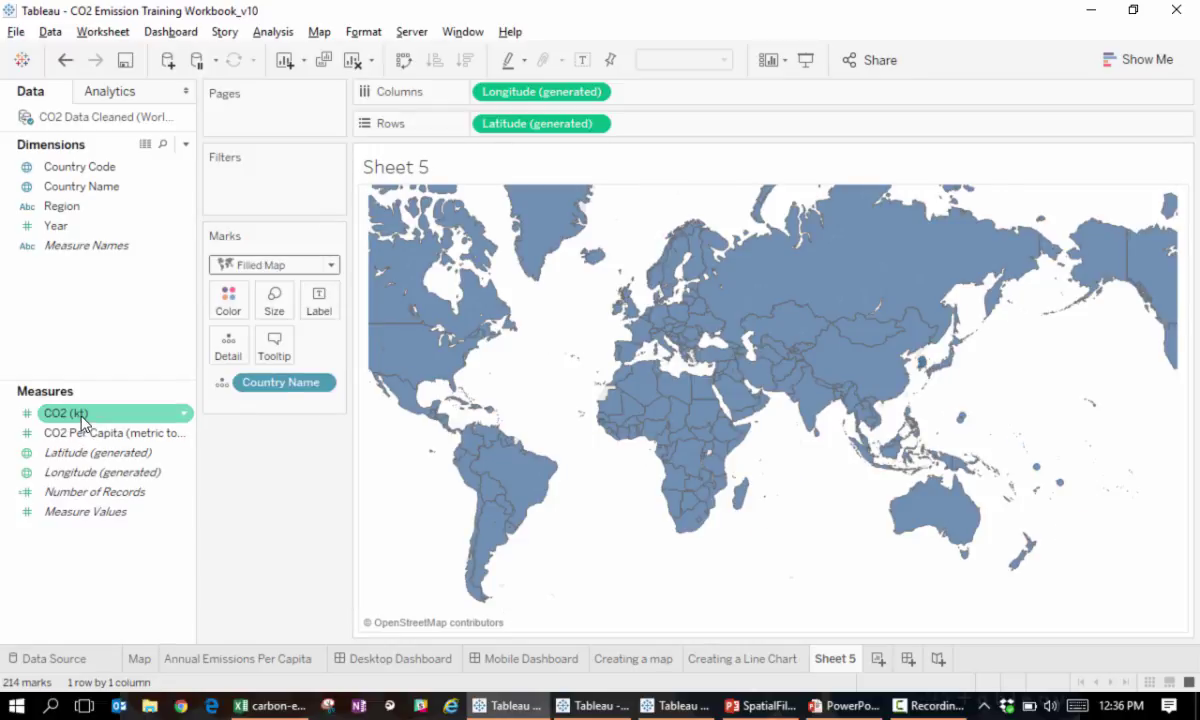
Step: Colour the countries by SUM(CO2 (kt)), then switch to the Book4 workbook
drag(82, 421, 230, 315)
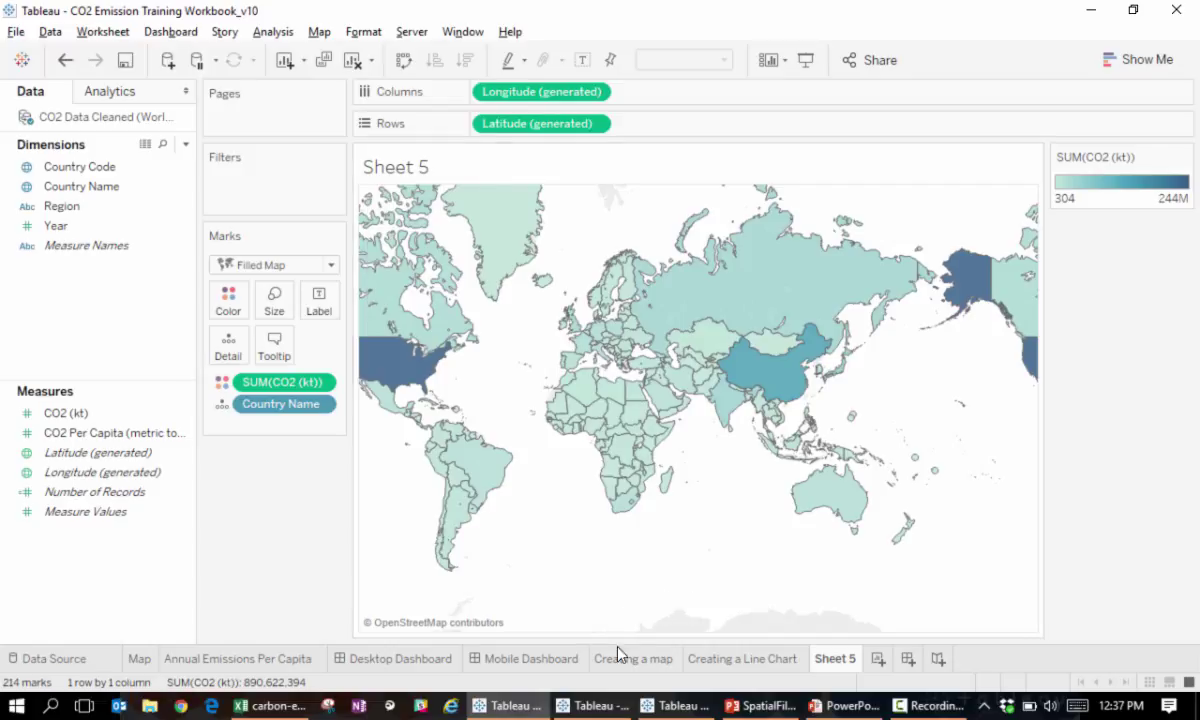
click(592, 705)
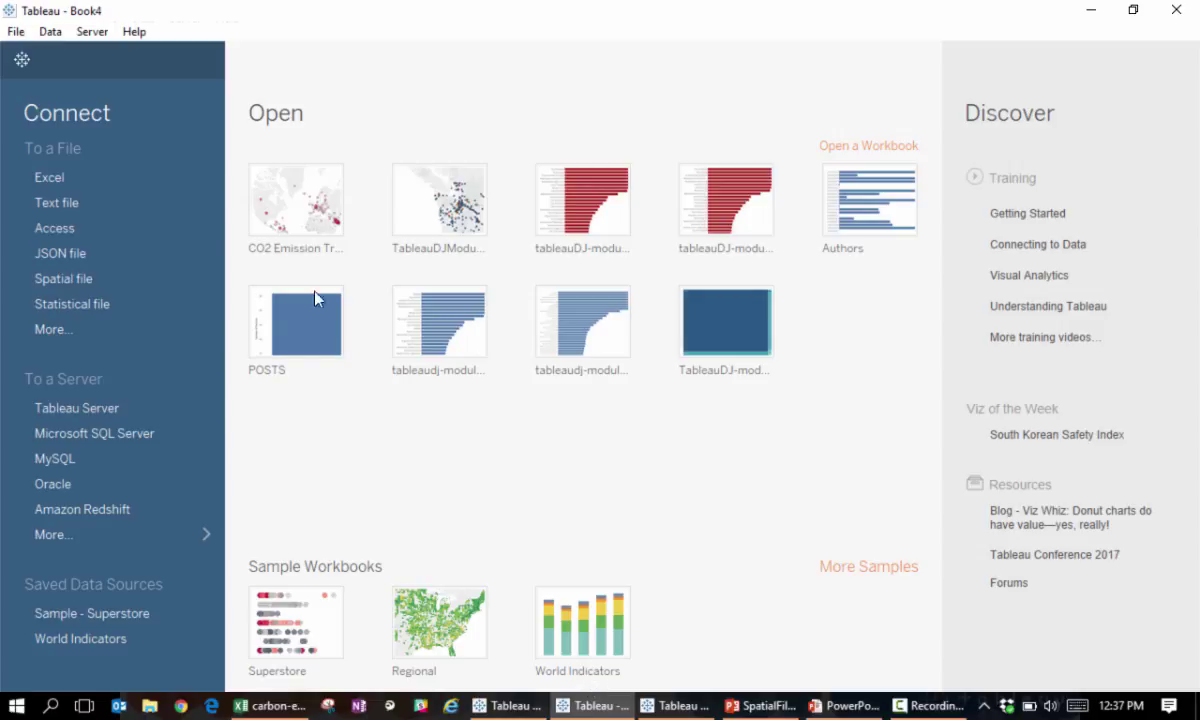
Step: Connect Book4 to the wribasin.shp spatial file
click(70, 280)
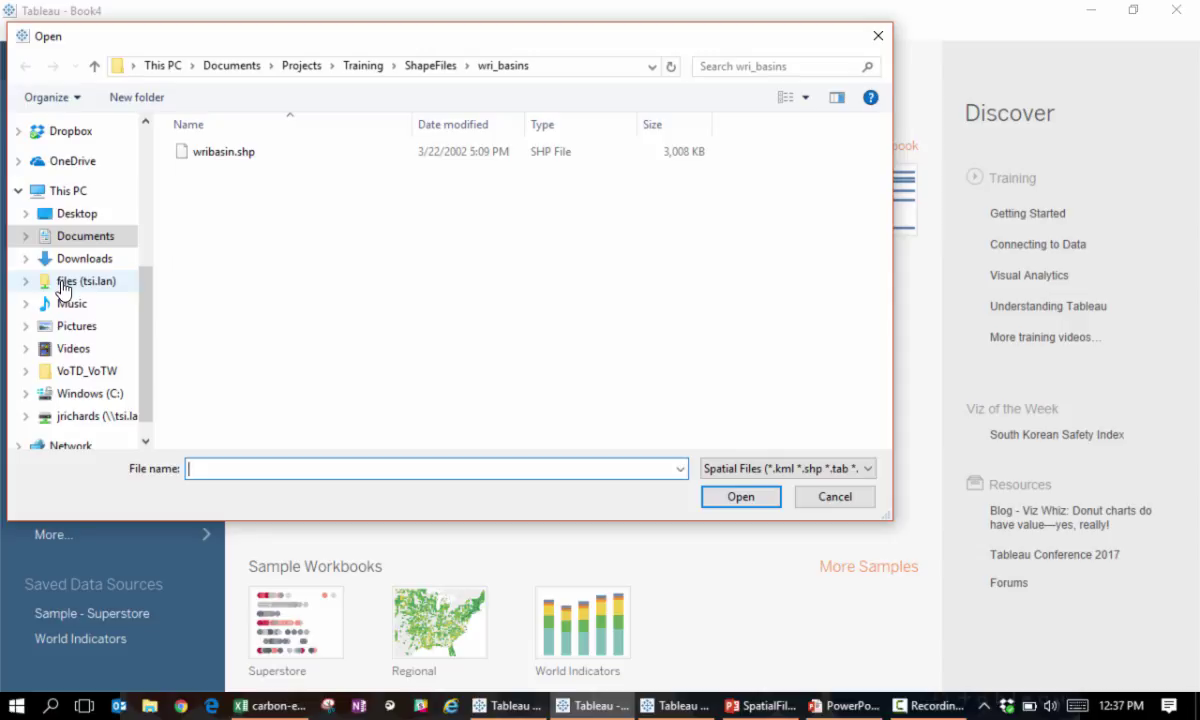
click(230, 155)
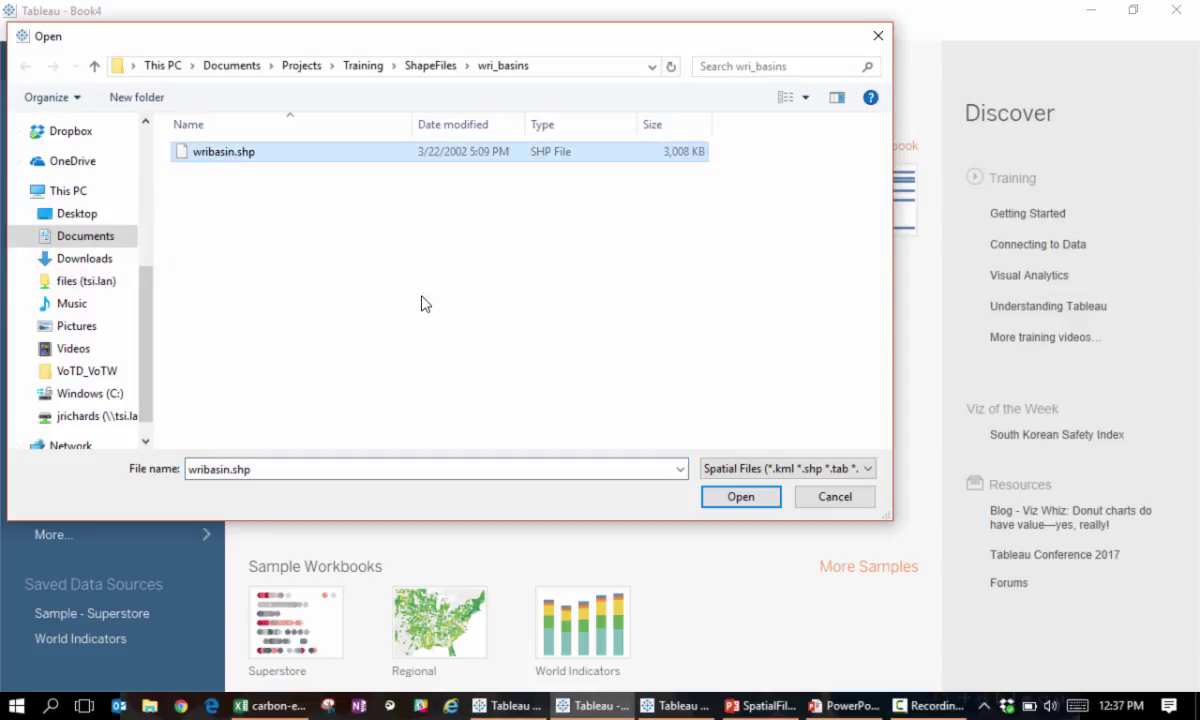
click(745, 496)
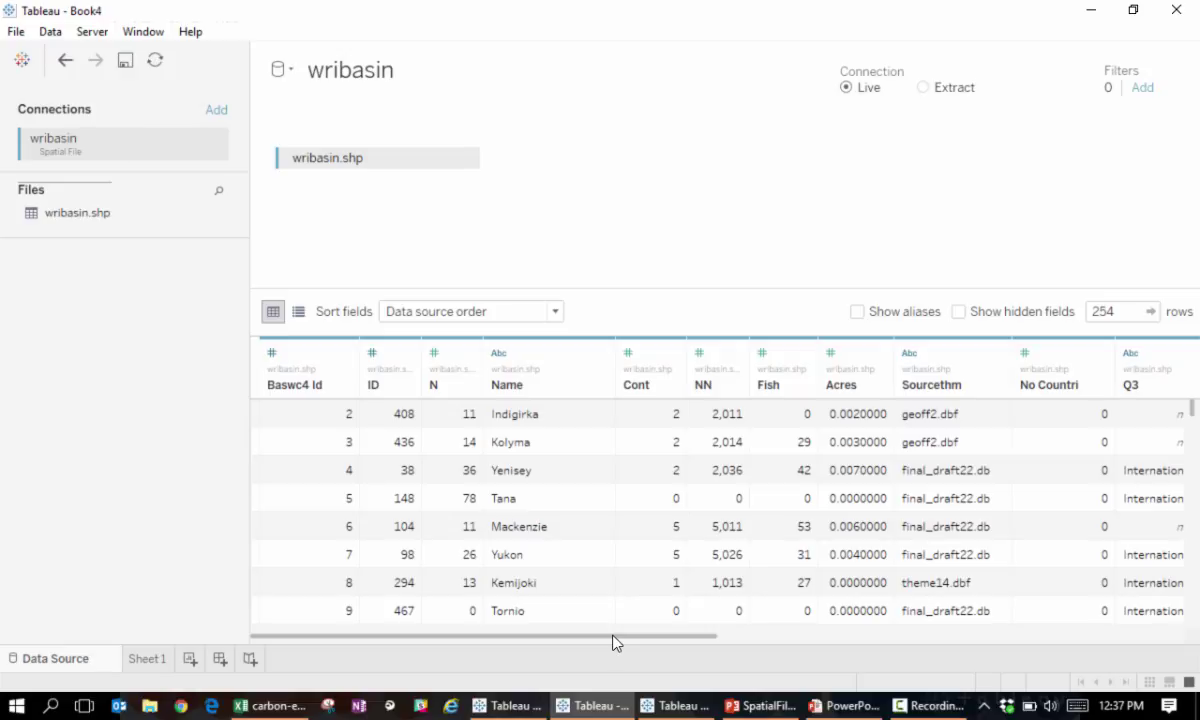
Step: Scroll across the wribasin data preview columns, then go to Sheet 1
drag(613, 641, 1143, 635)
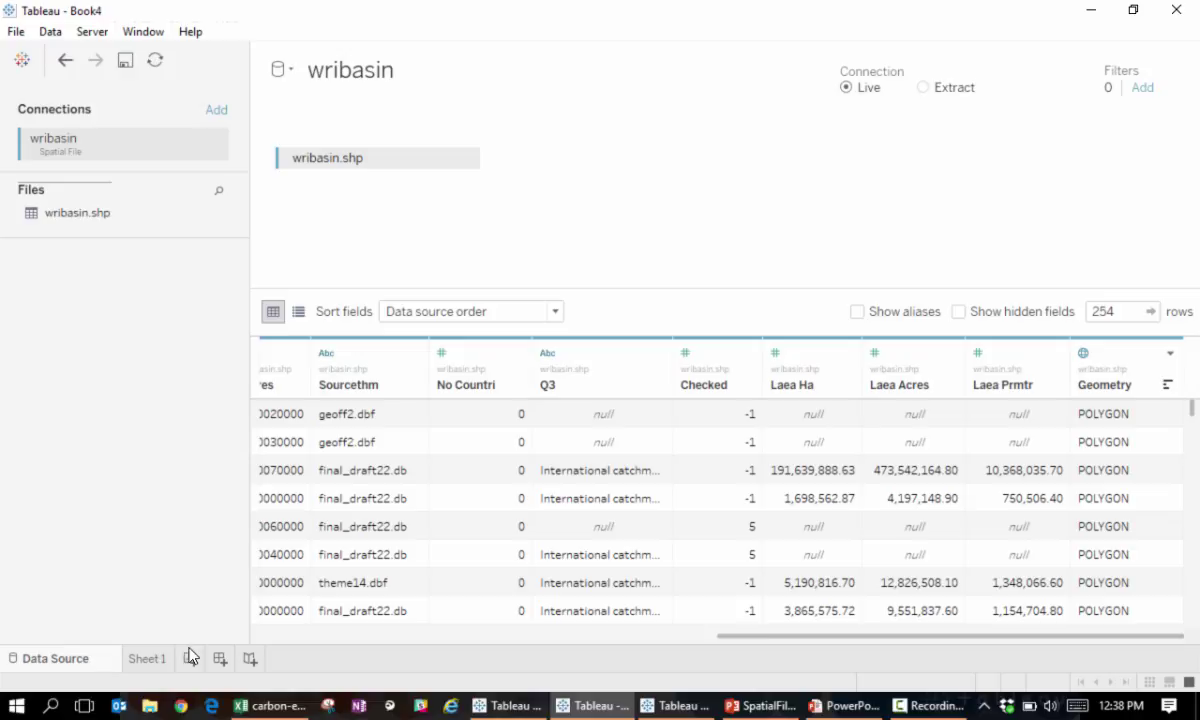
click(147, 659)
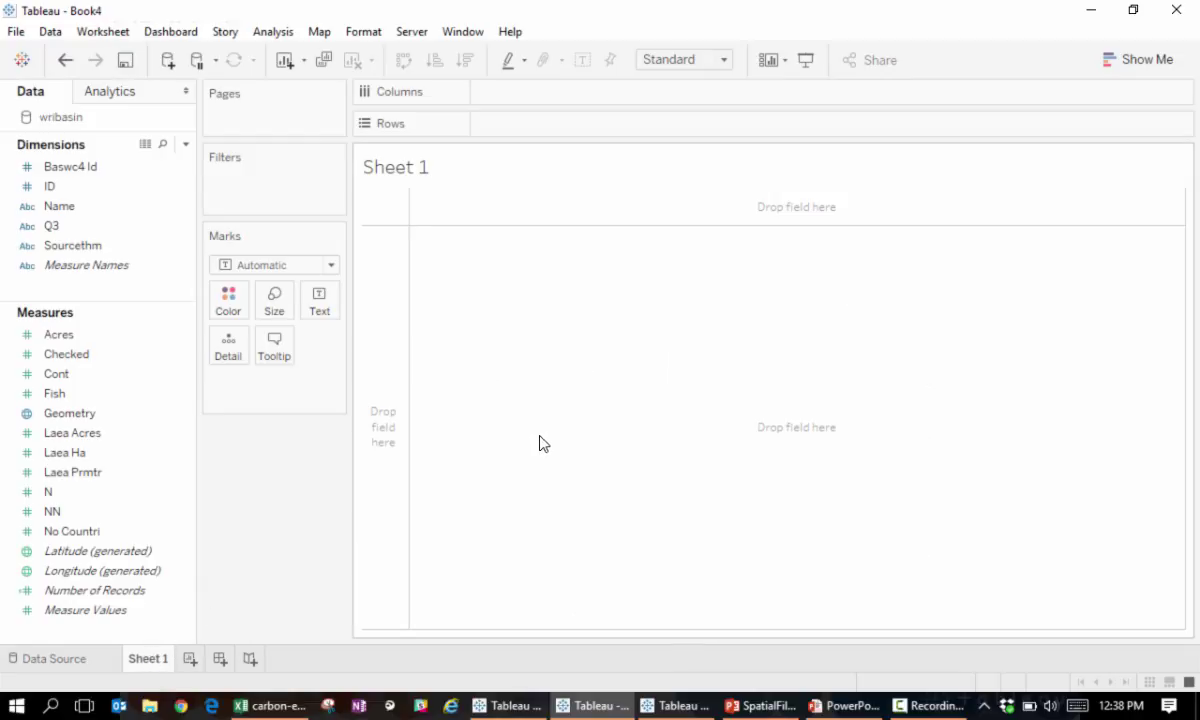
Step: Drop the Geometry field into Sheet 1's view to draw the river basin map
click(64, 416)
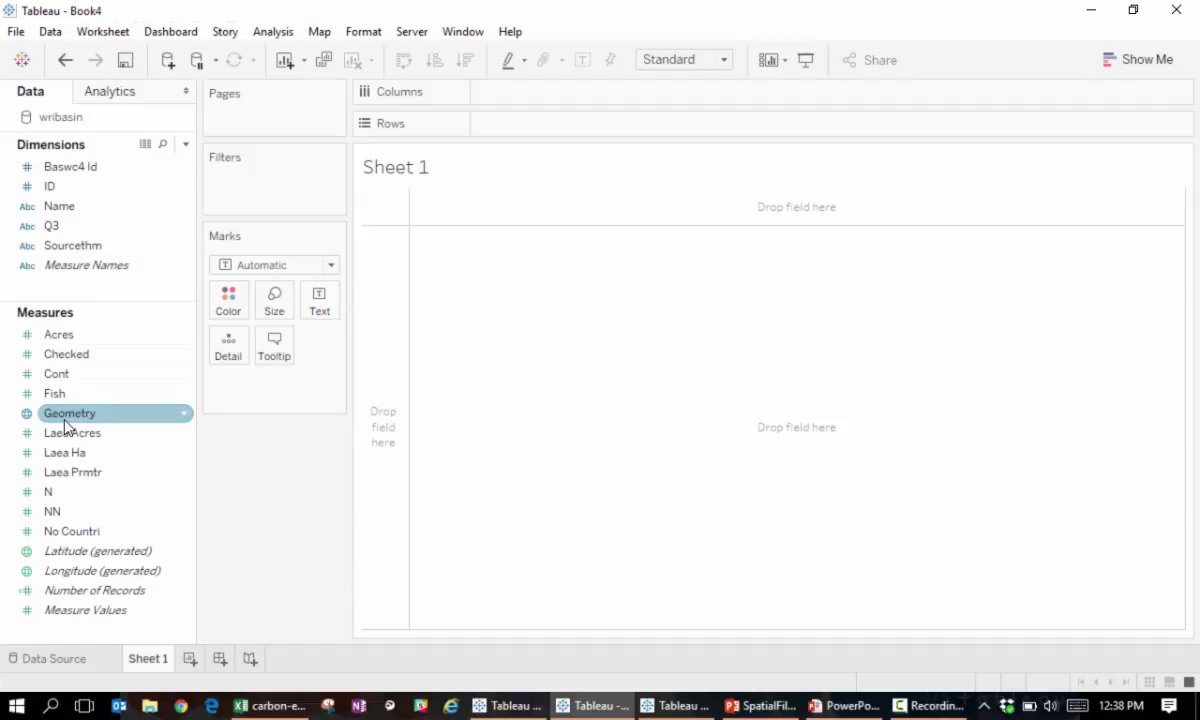
drag(64, 421, 525, 386)
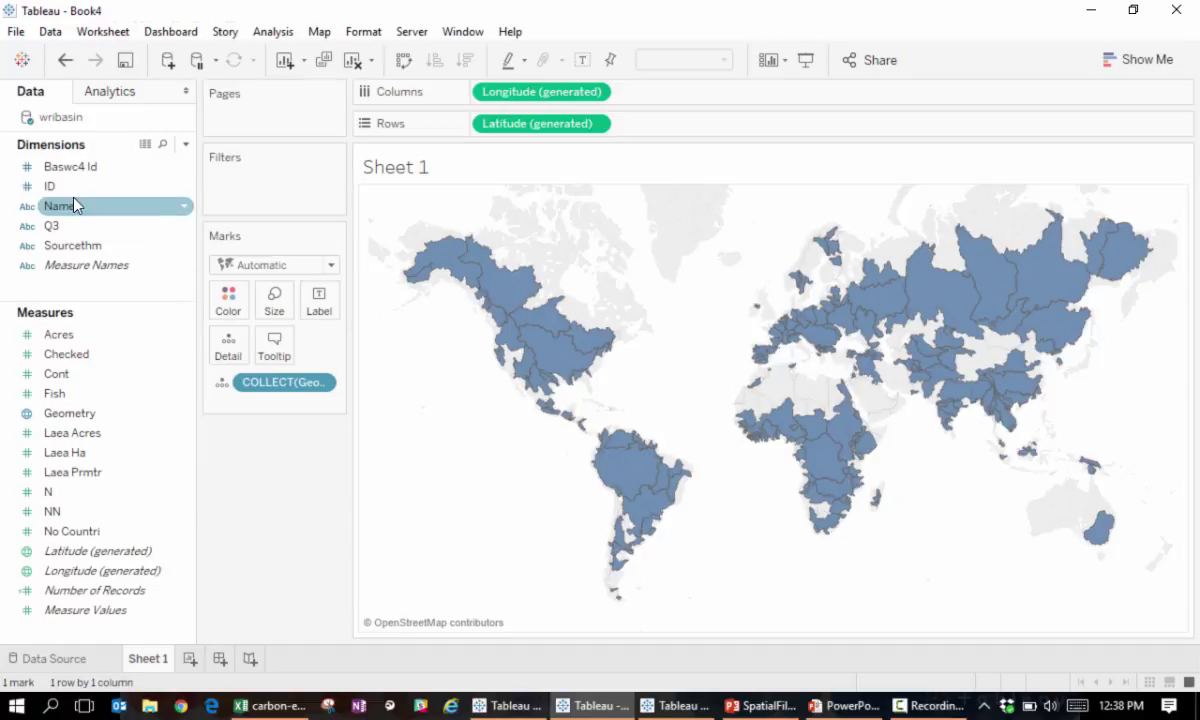
Step: Add Name to Detail and disable Aggregate Measures to draw all 254 basins separately
drag(62, 208, 228, 345)
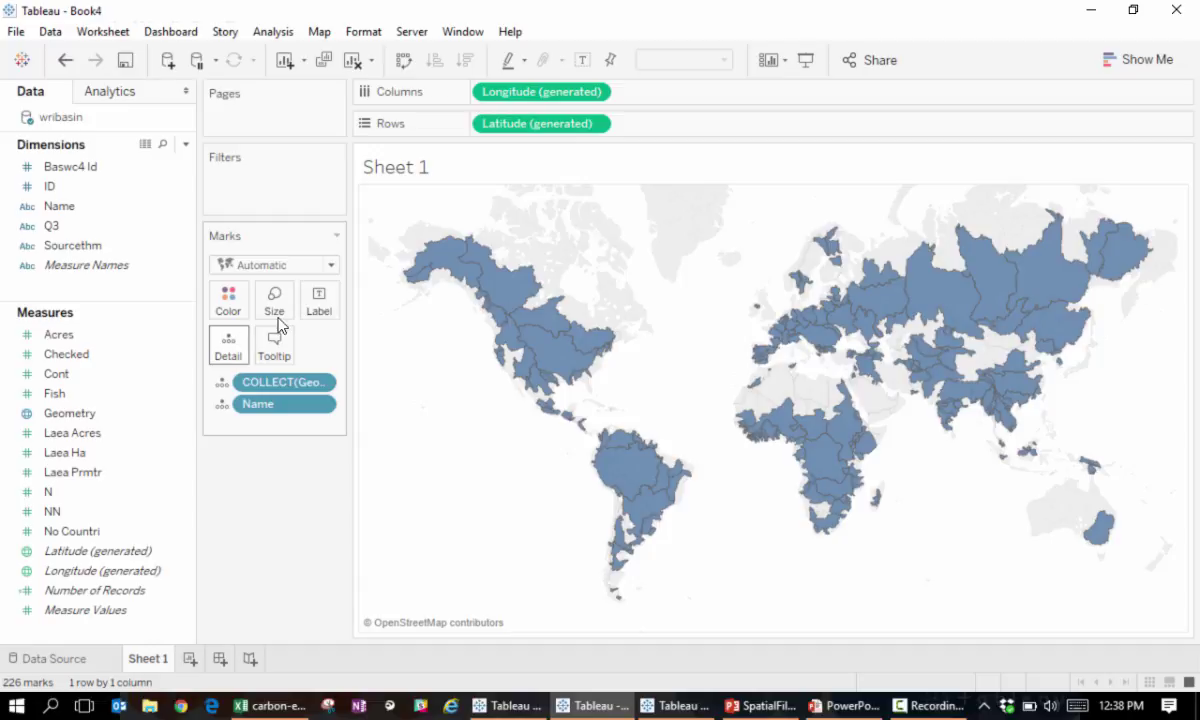
mouse_move(541, 346)
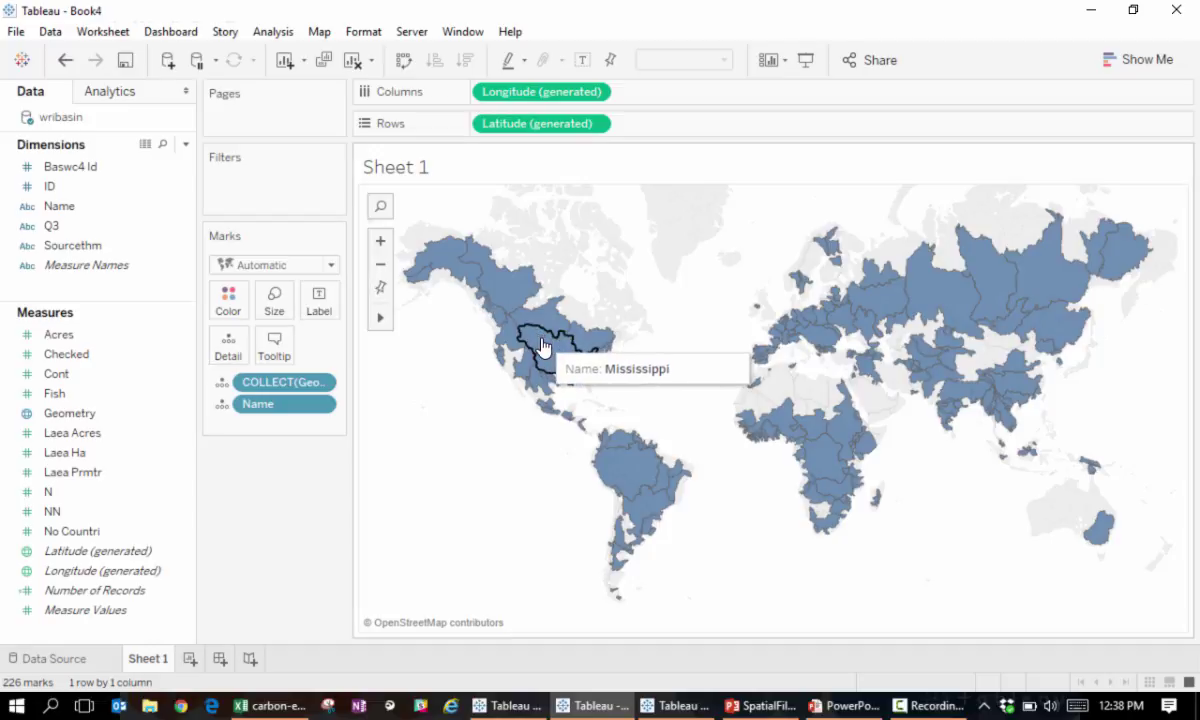
mouse_move(513, 306)
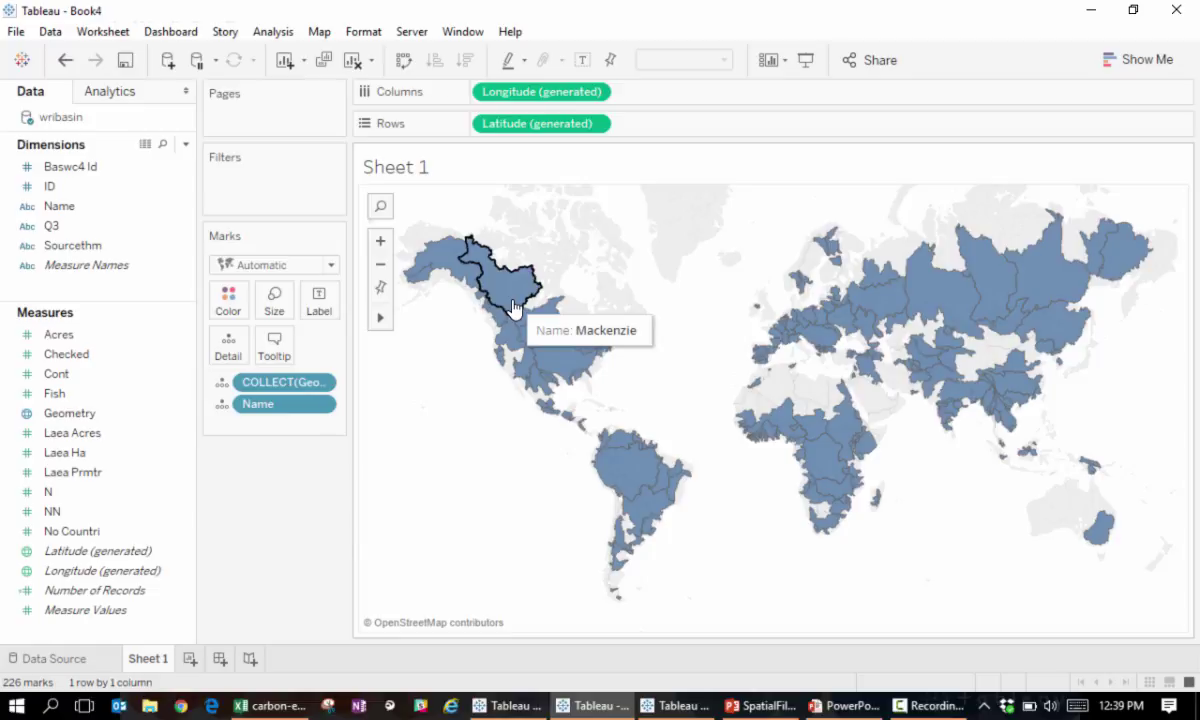
click(278, 33)
click(273, 74)
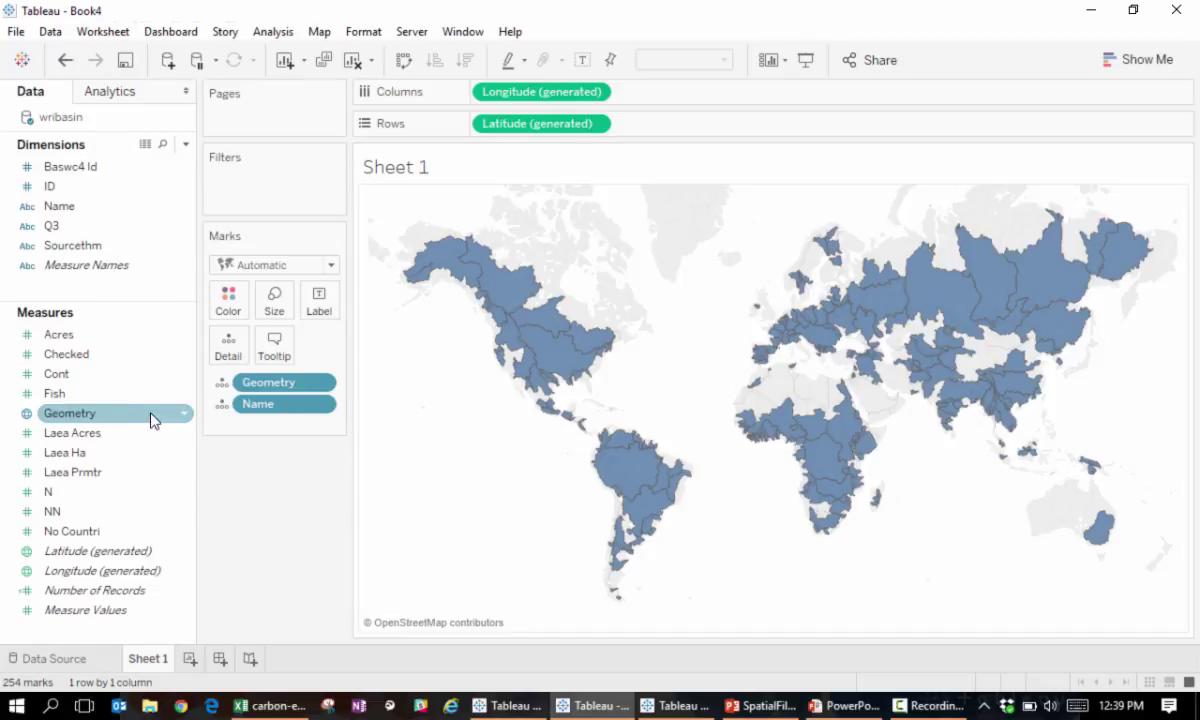
Step: Colour the basins by Fish, then switch to carbon-emissions-borough.xlsx in Excel
click(70, 394)
drag(71, 402, 229, 310)
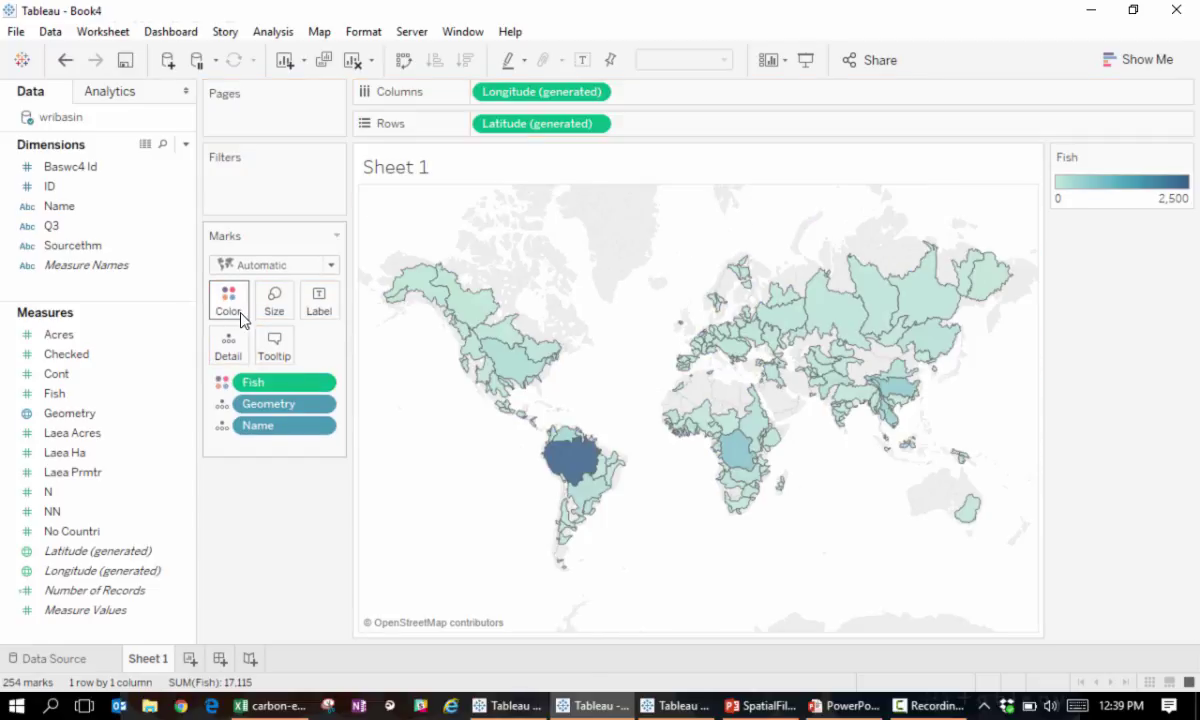
mouse_move(562, 462)
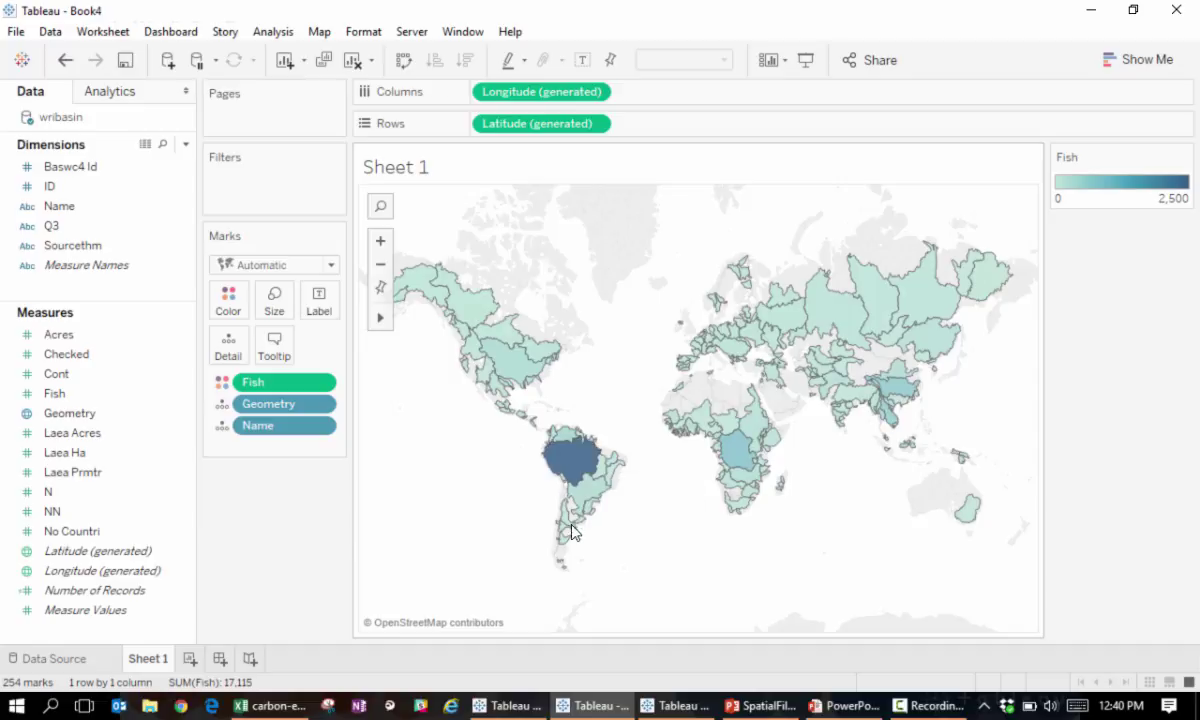
click(256, 709)
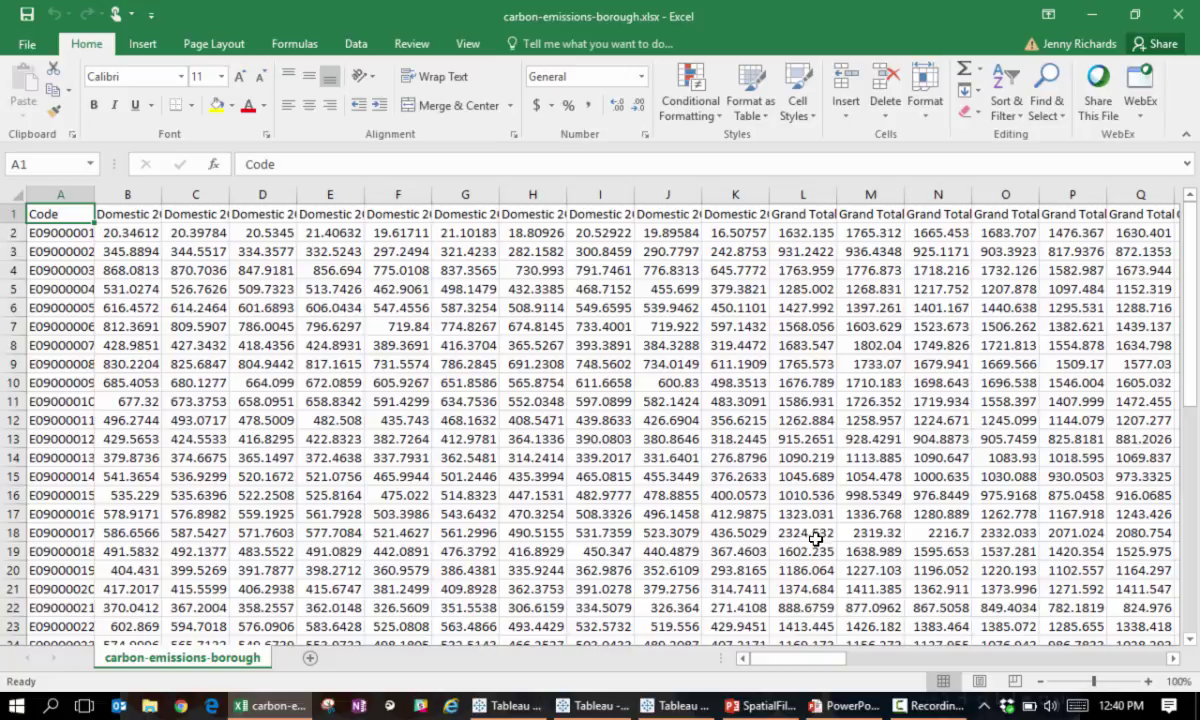
Step: In Book5, connect to the London_Borough_Excluding_MHW.shp spatial file
mouse_move(688, 710)
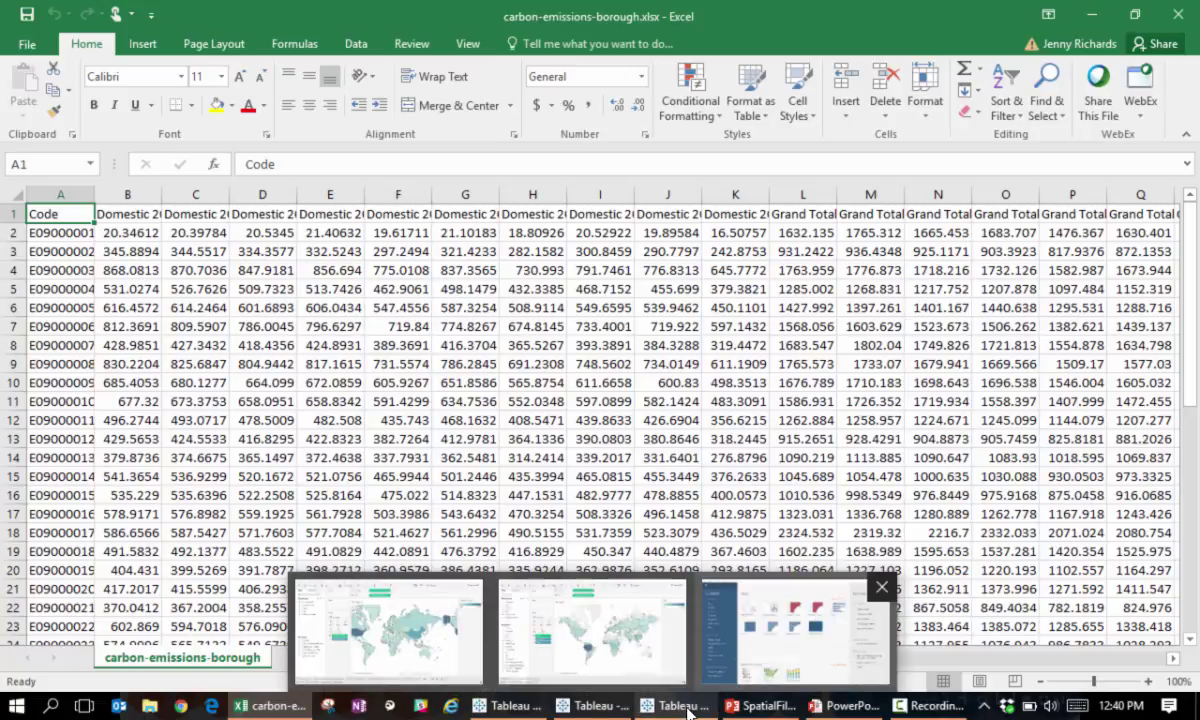
click(788, 652)
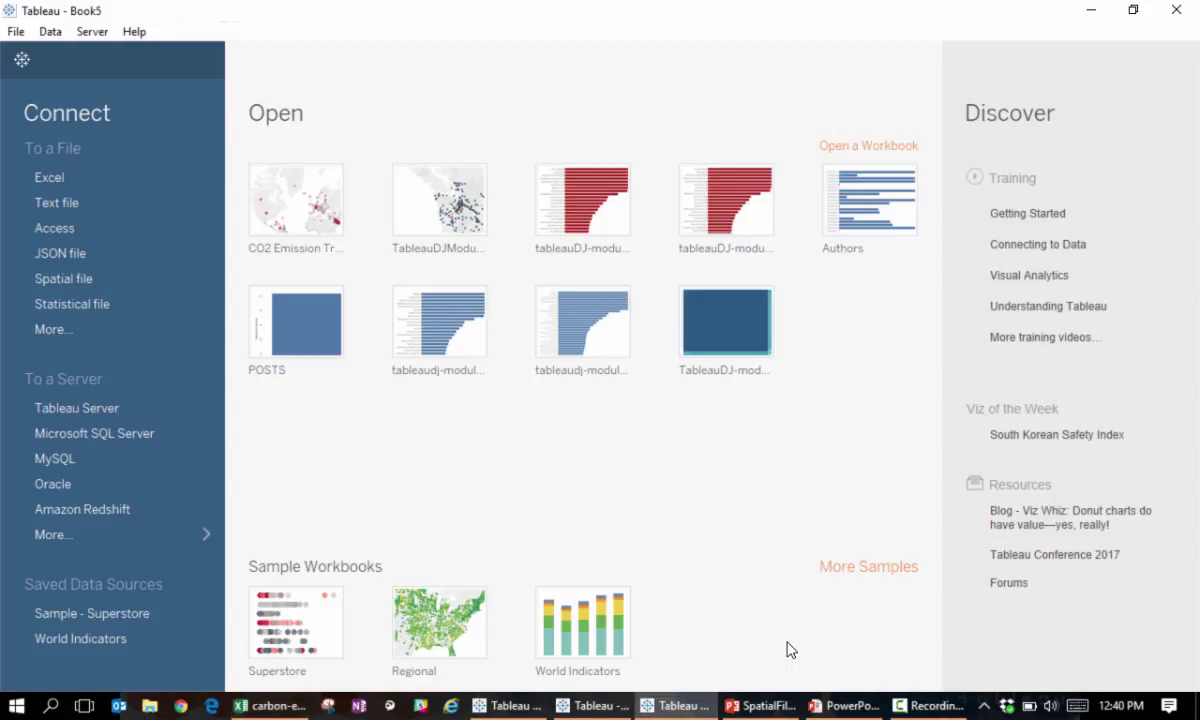
click(99, 275)
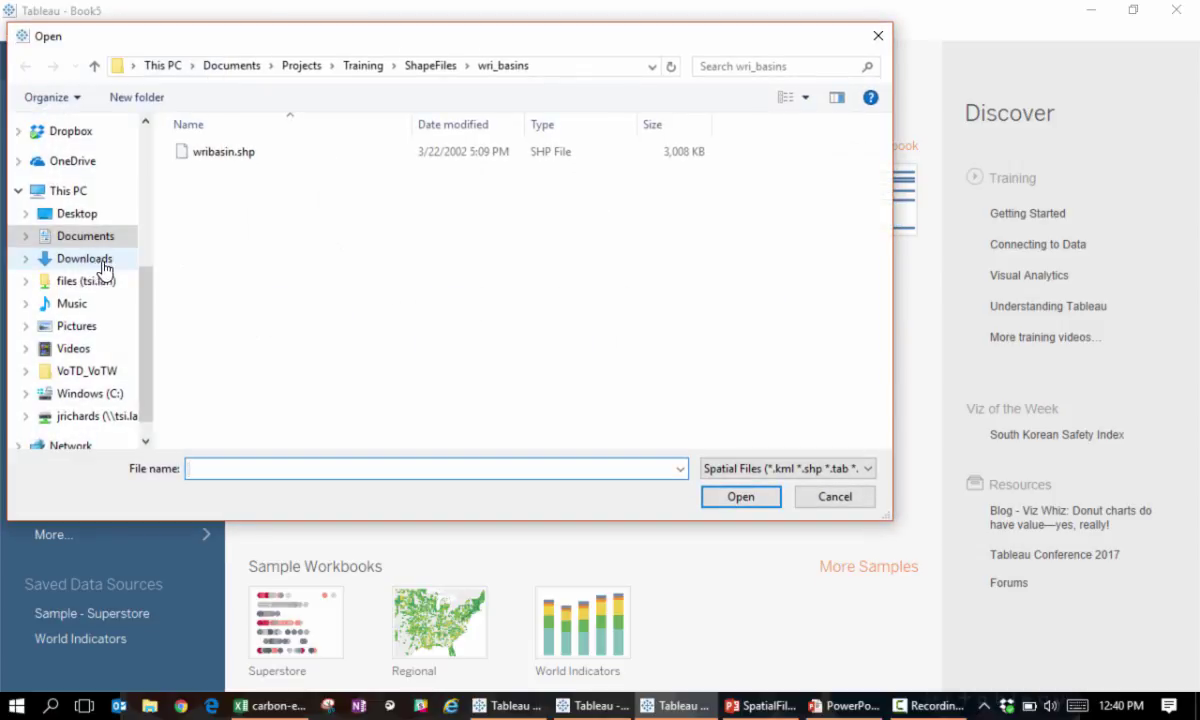
click(430, 65)
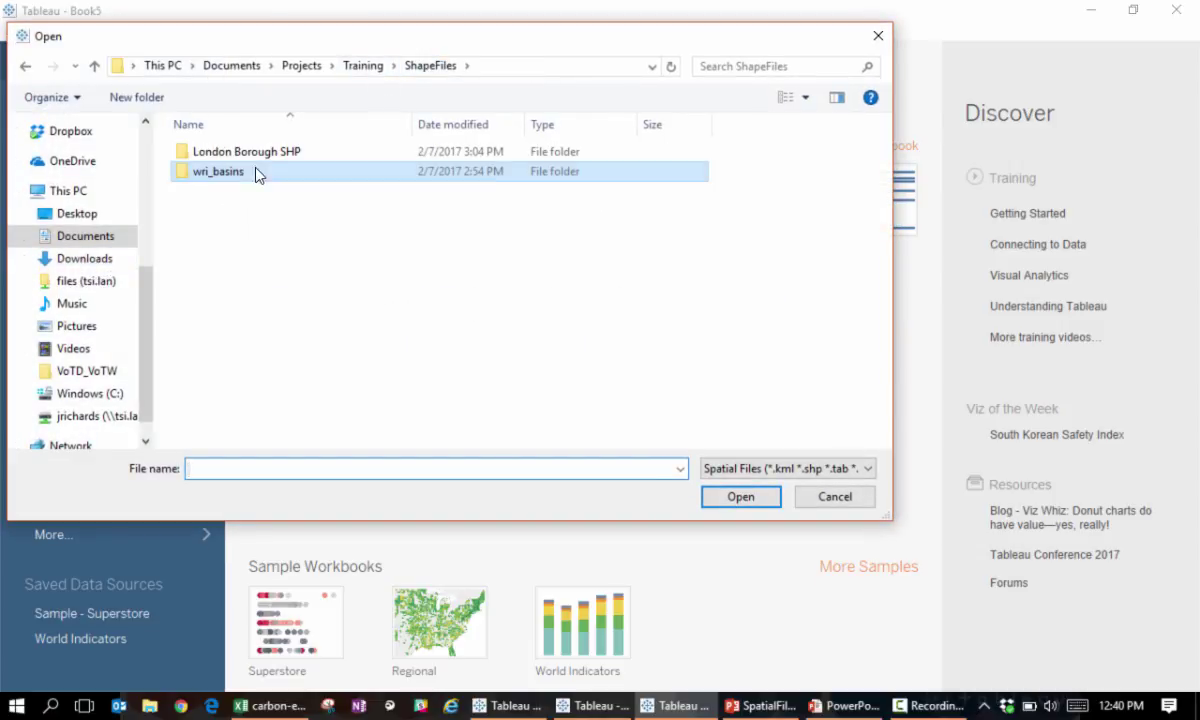
double_click(242, 157)
click(250, 153)
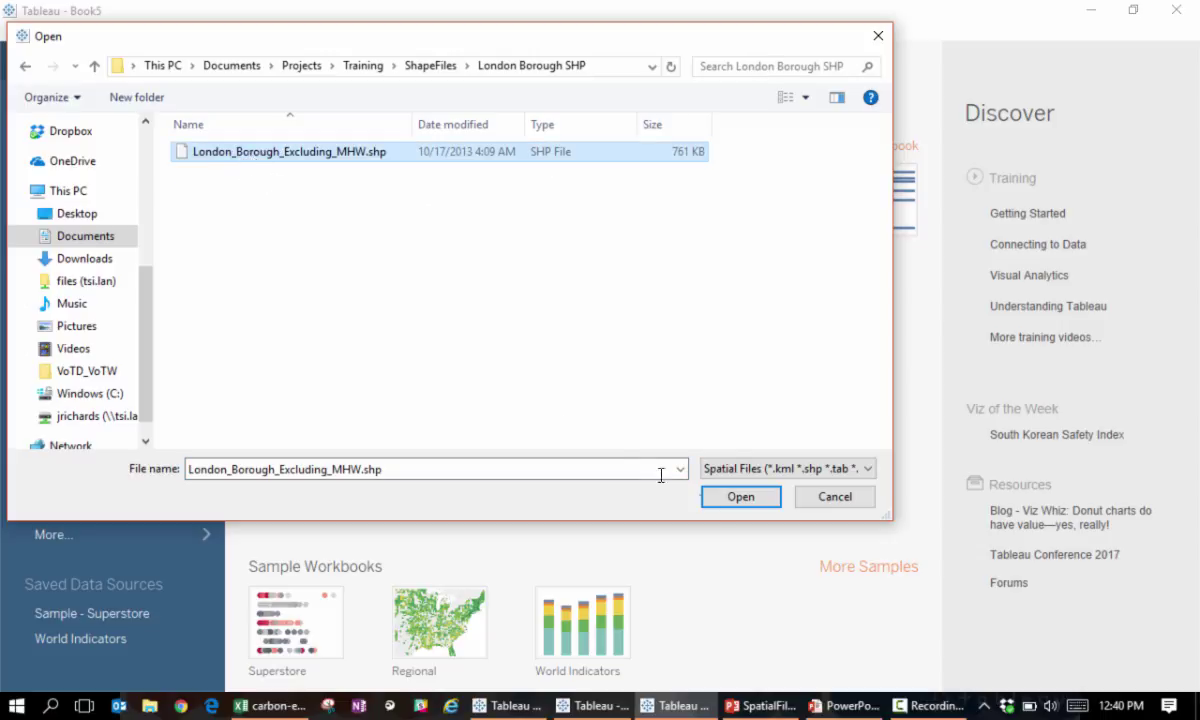
click(740, 497)
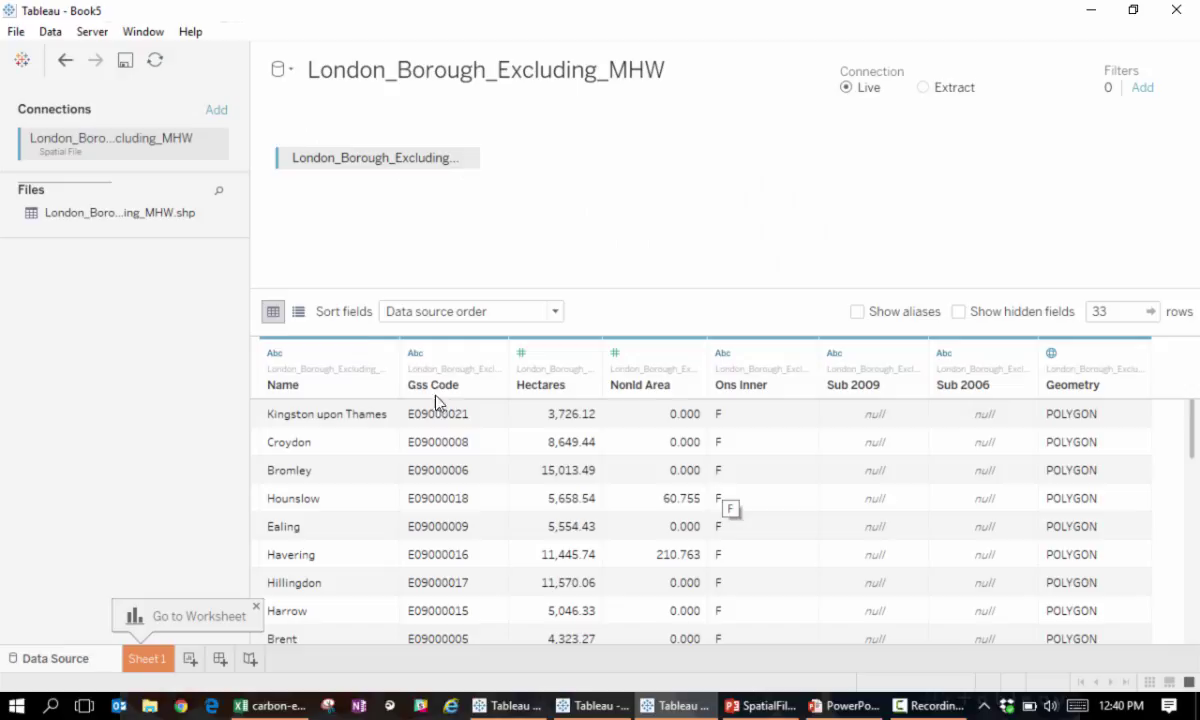
Step: Add carbon-emissions-borough.xlsx as a second, Excel connection
click(217, 113)
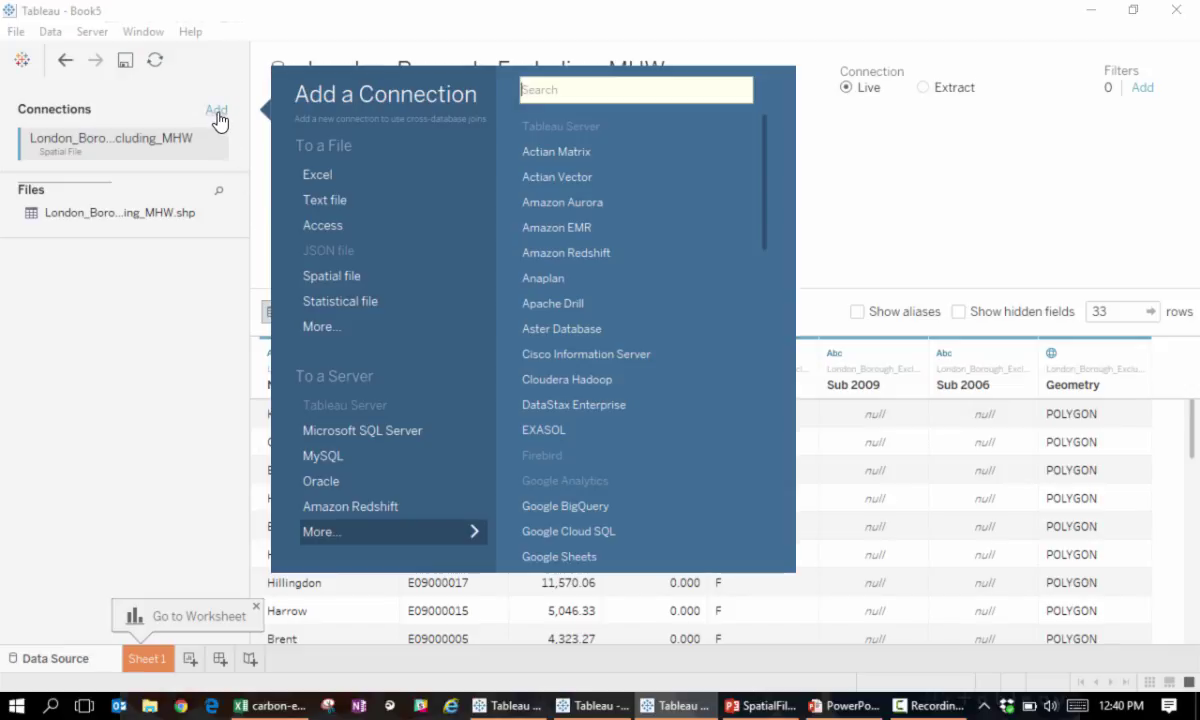
click(319, 183)
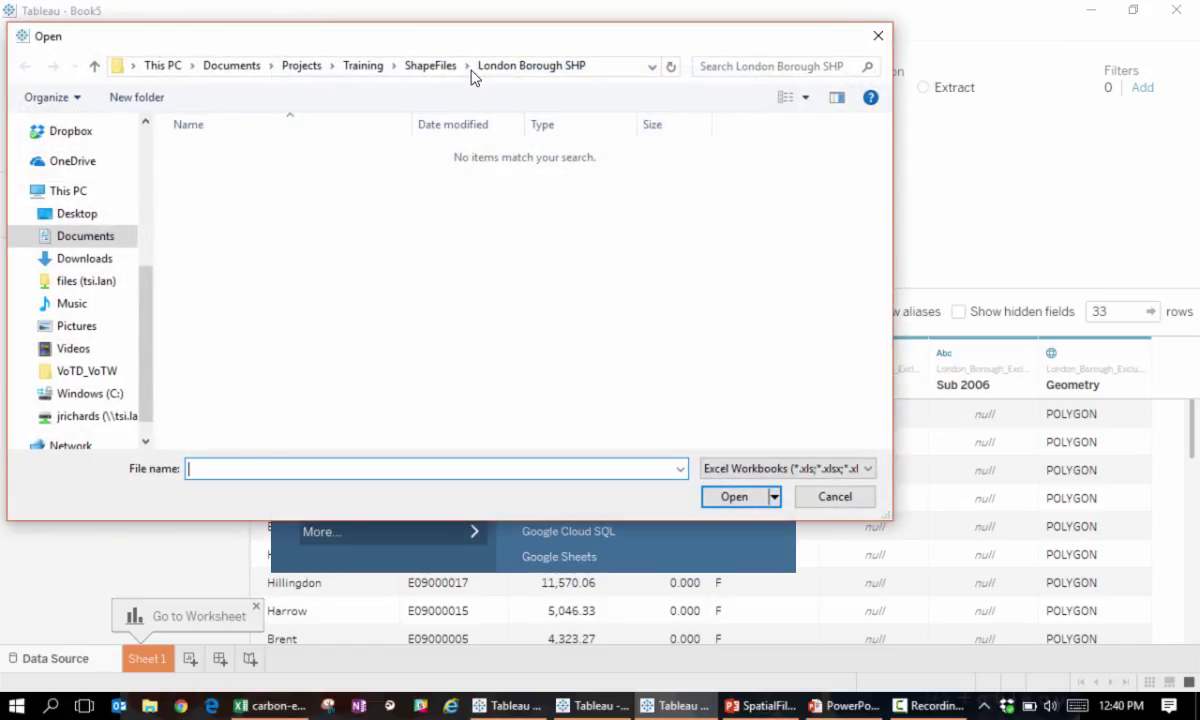
click(424, 69)
click(285, 192)
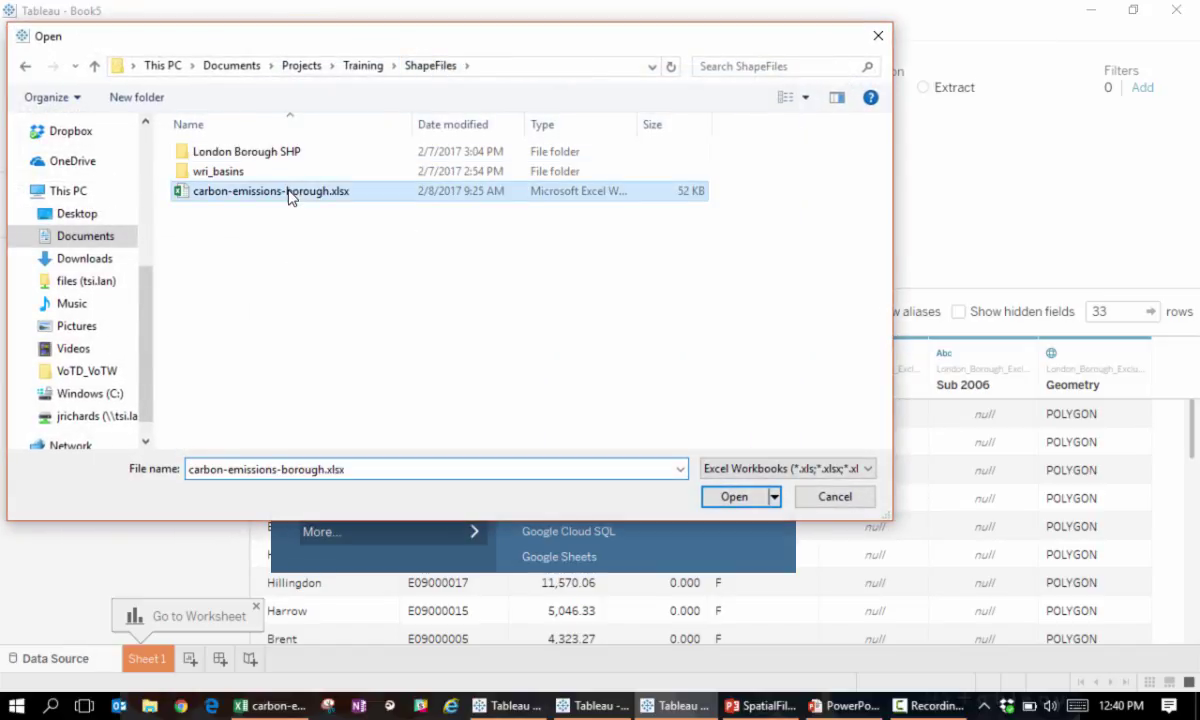
click(735, 497)
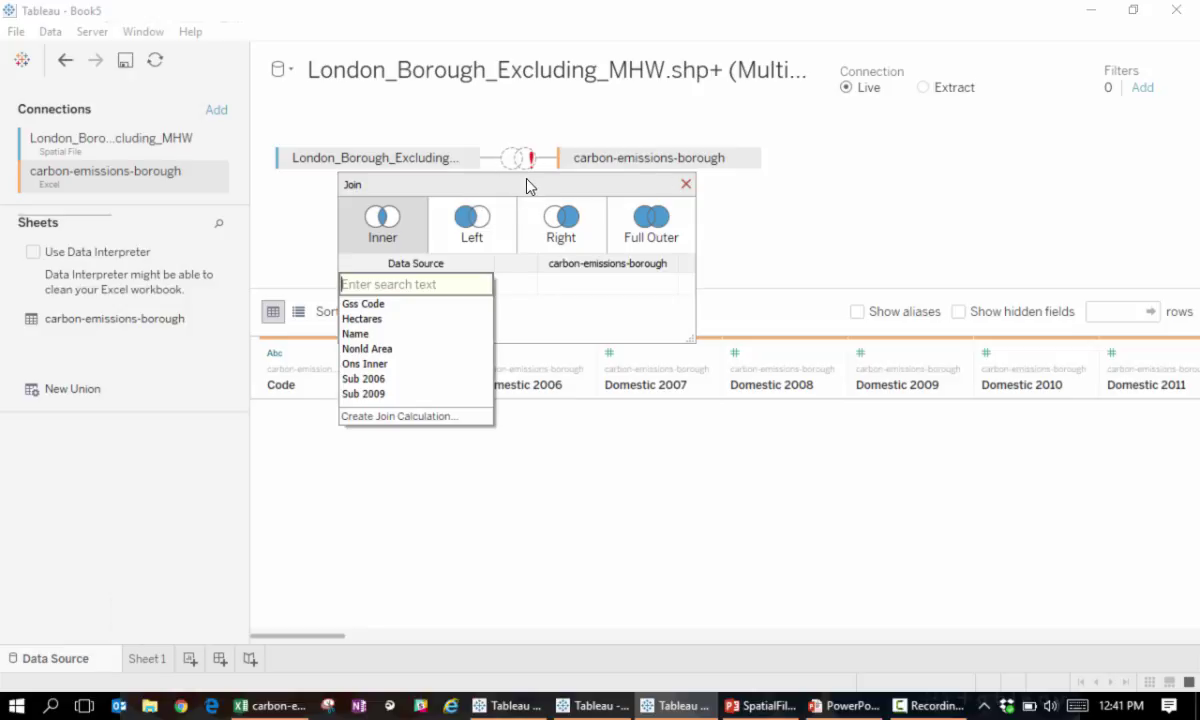
Step: Join the tables on Gss Code = Code, then go to Sheet 1
click(395, 304)
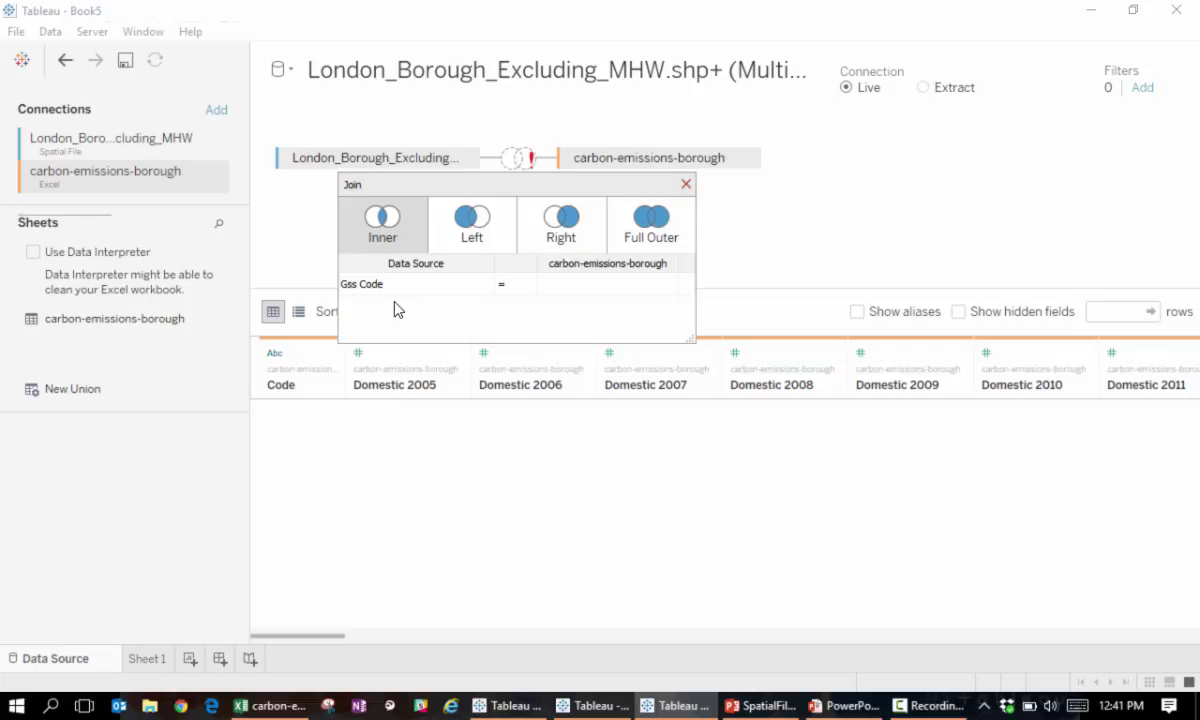
click(555, 285)
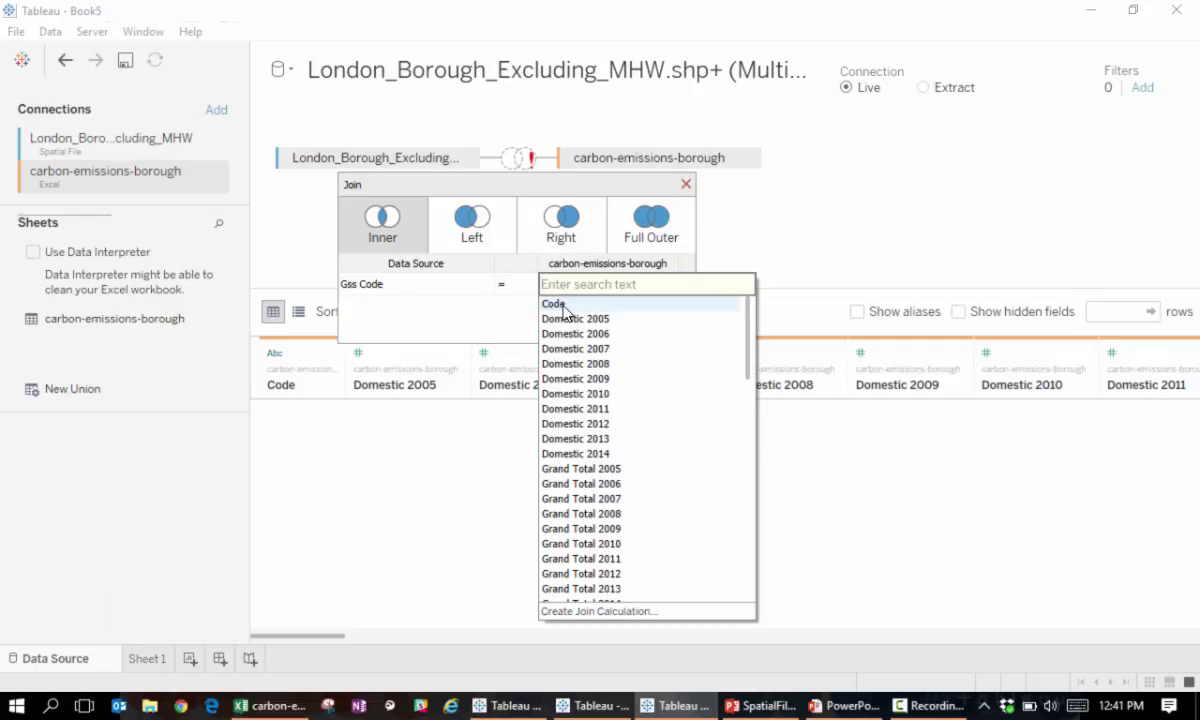
click(560, 305)
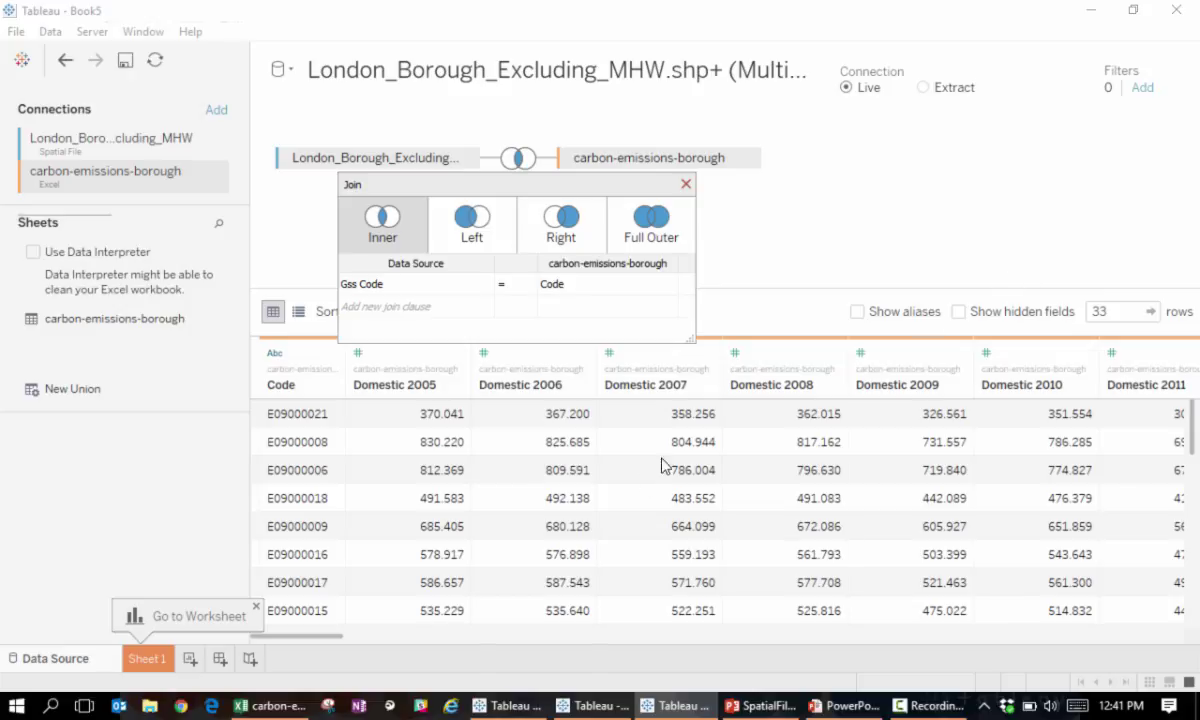
click(146, 659)
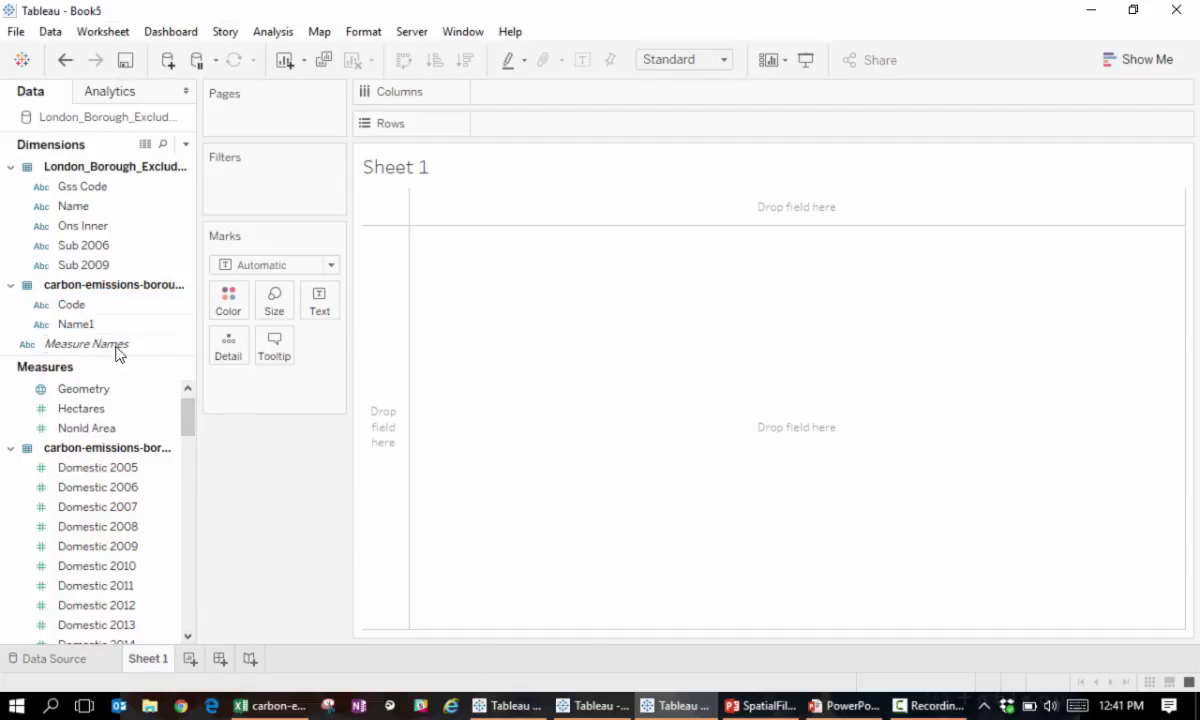
Step: Map the borough Geometry and add Name to Detail for 33 separate boroughs
drag(100, 396, 705, 368)
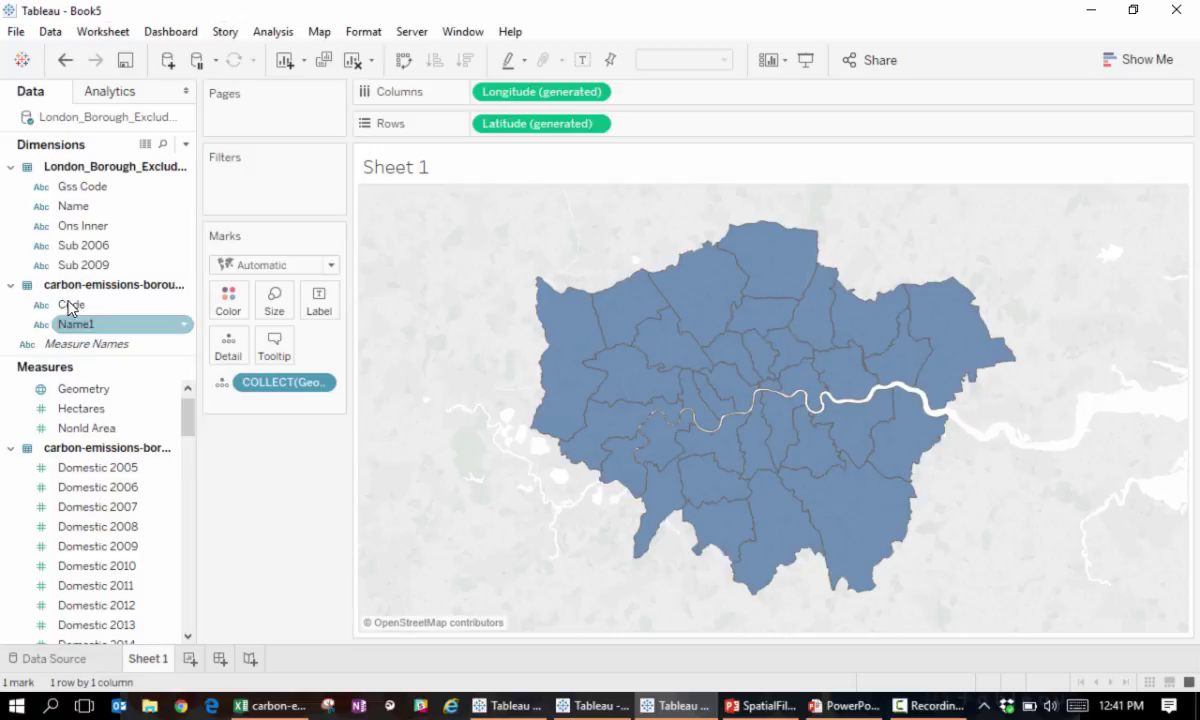
drag(76, 212, 228, 348)
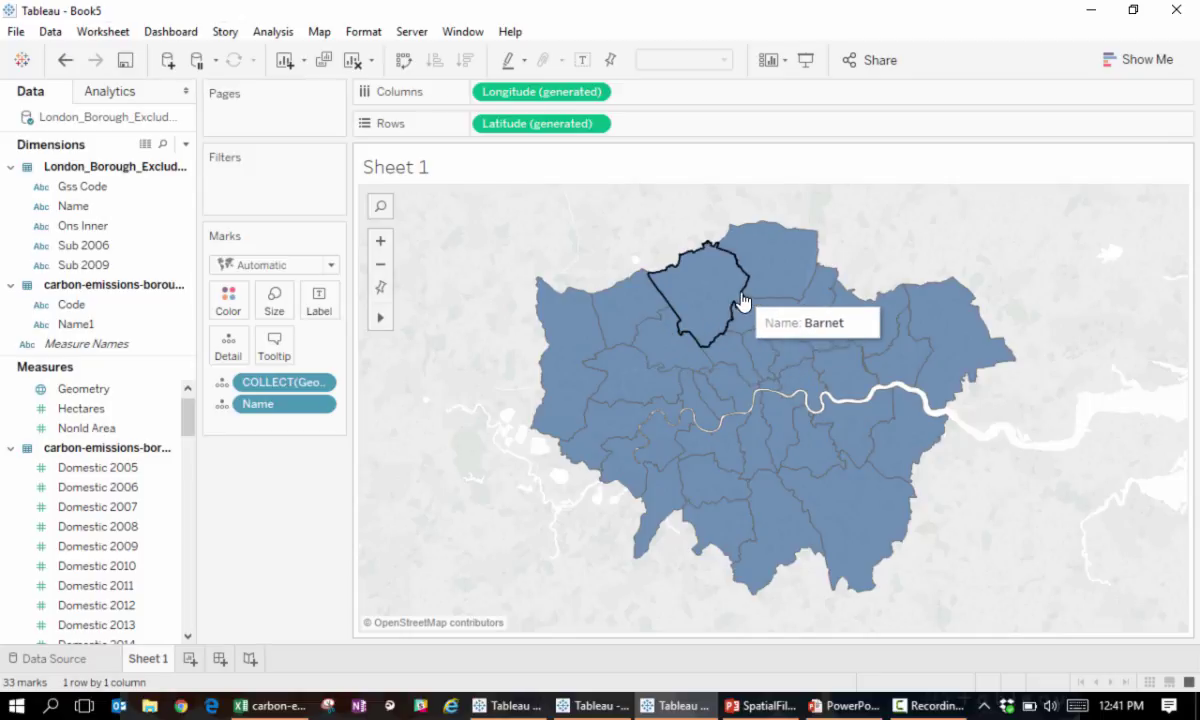
click(187, 636)
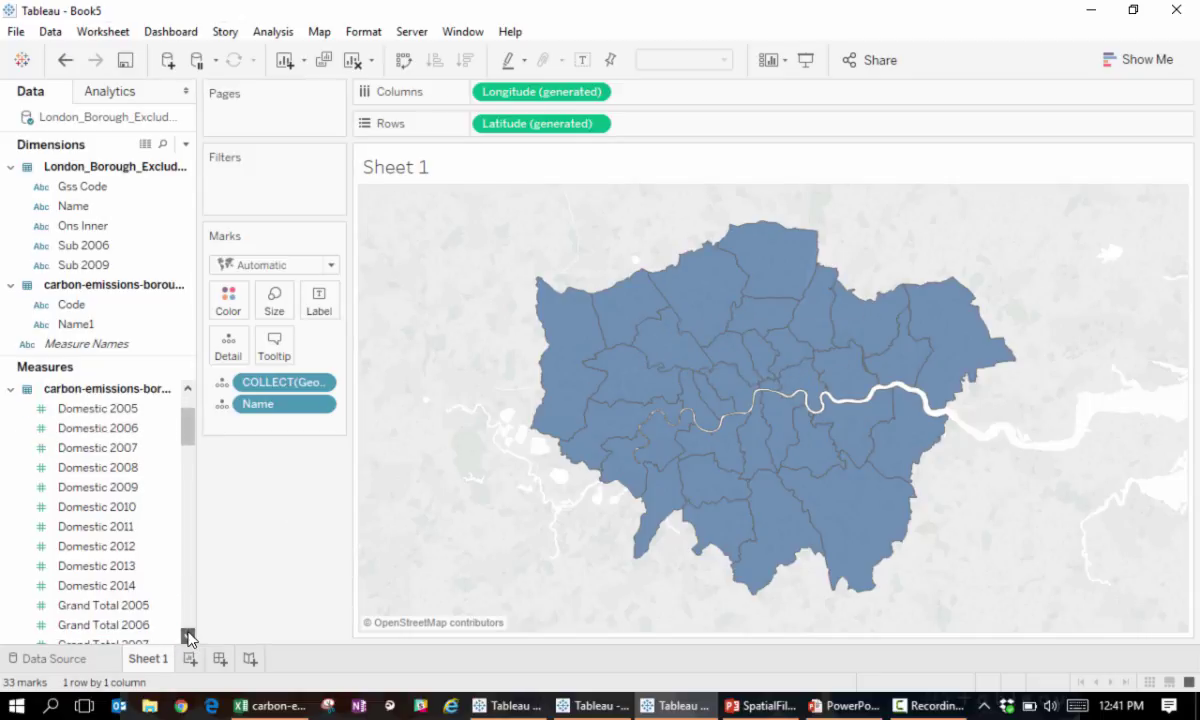
Step: Color the 33 boroughs by SUM(Grand Total 2014), 644 to 2,502, and inspect several boroughs' tooltip values
mouse_move(187, 636)
mouse_down()
mouse_move(166, 604)
mouse_move(238, 313)
mouse_up()
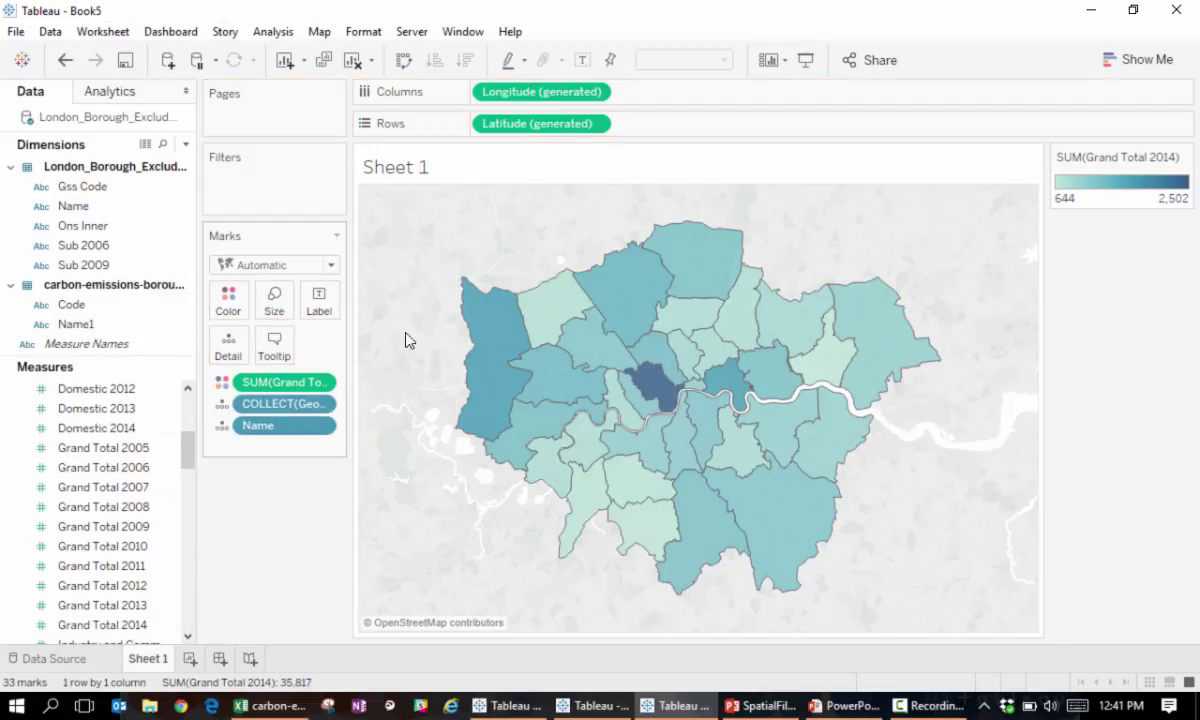
mouse_move(558, 316)
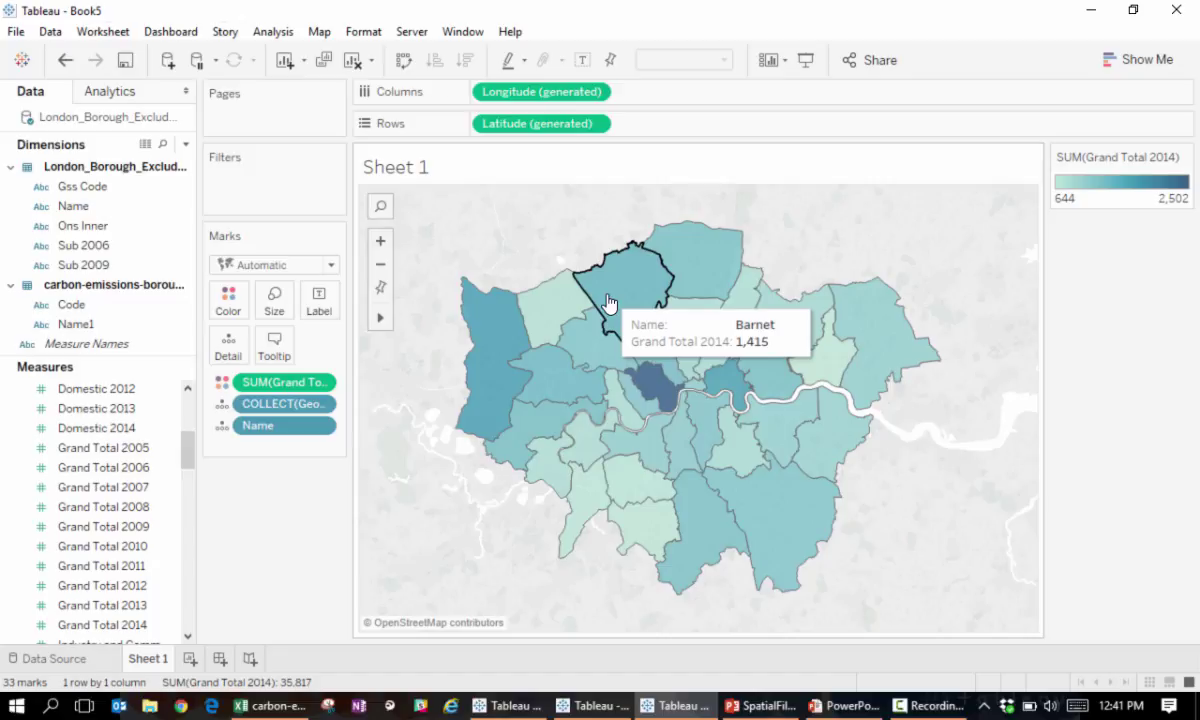
mouse_move(676, 324)
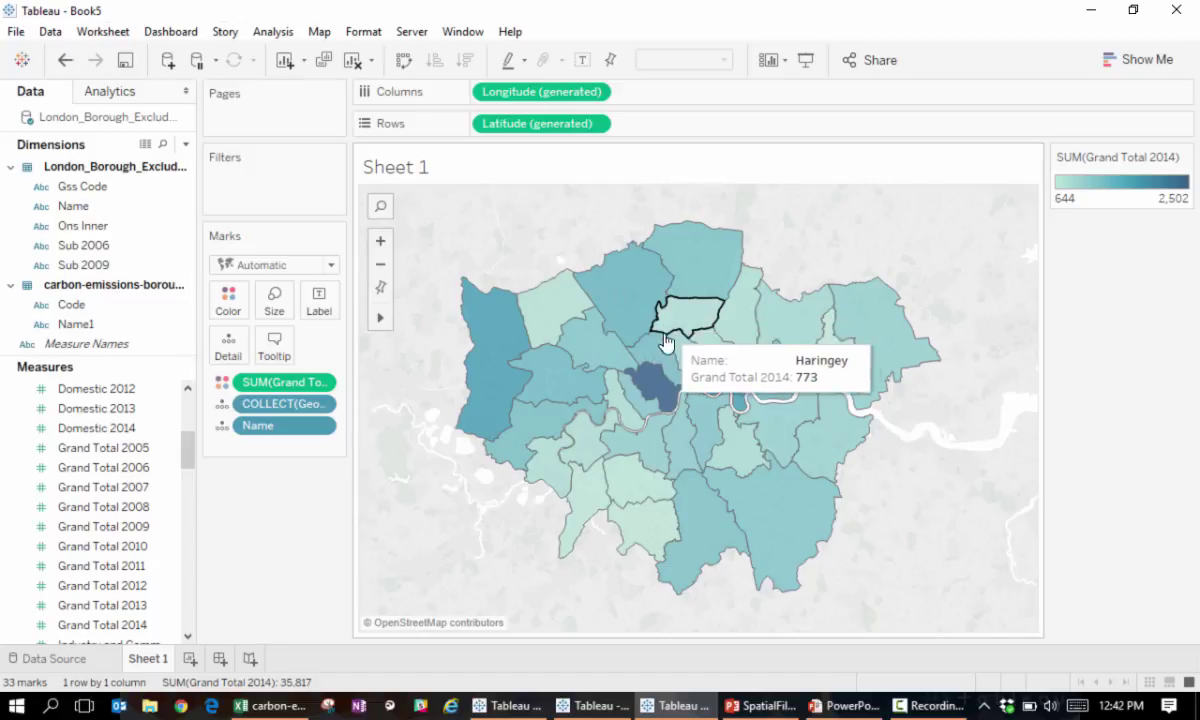
mouse_move(672, 383)
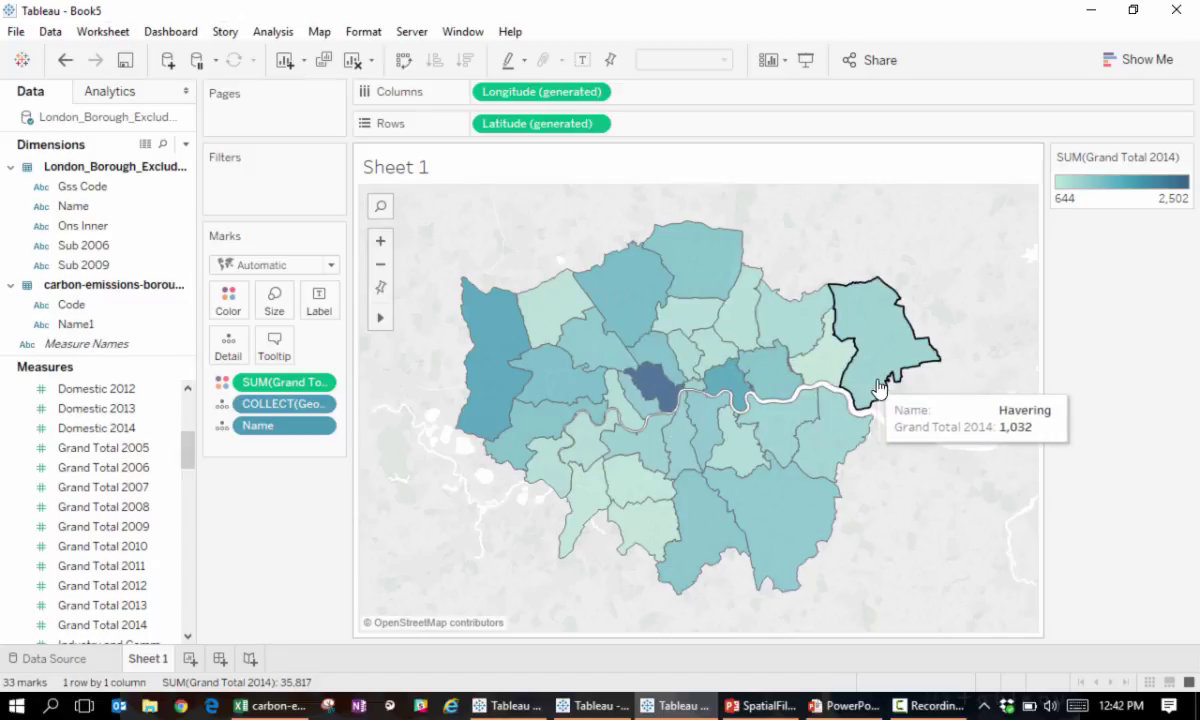
mouse_move(903, 383)
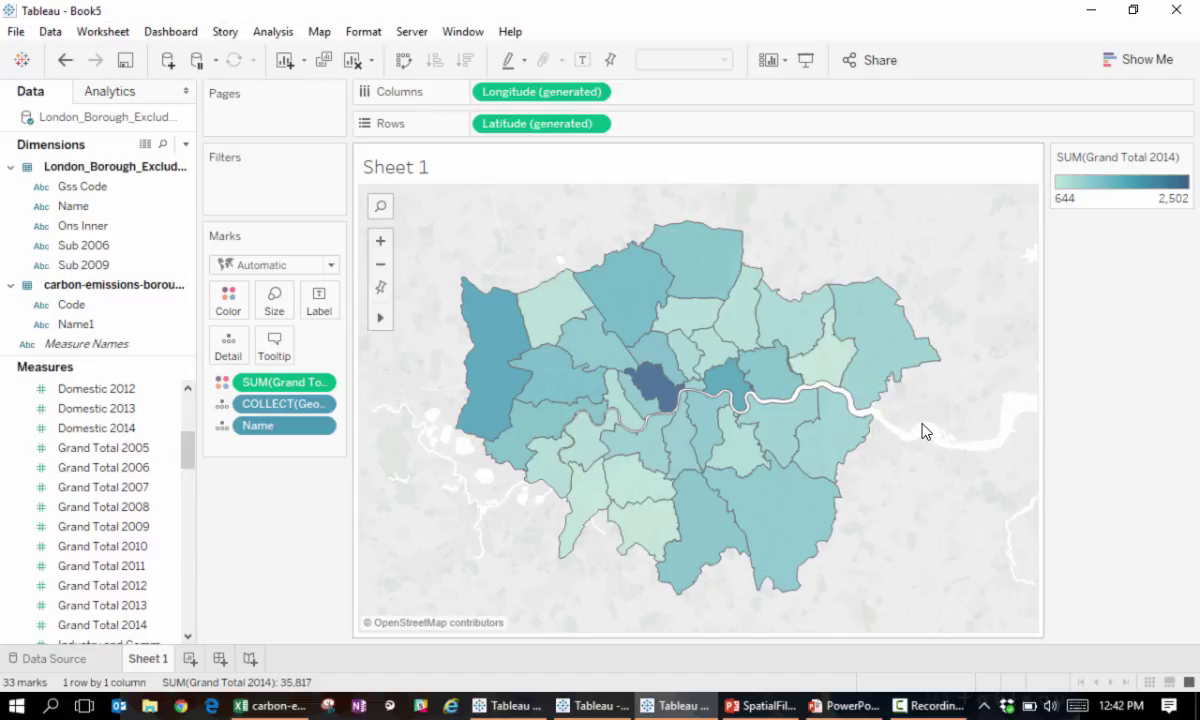
mouse_move(828, 525)
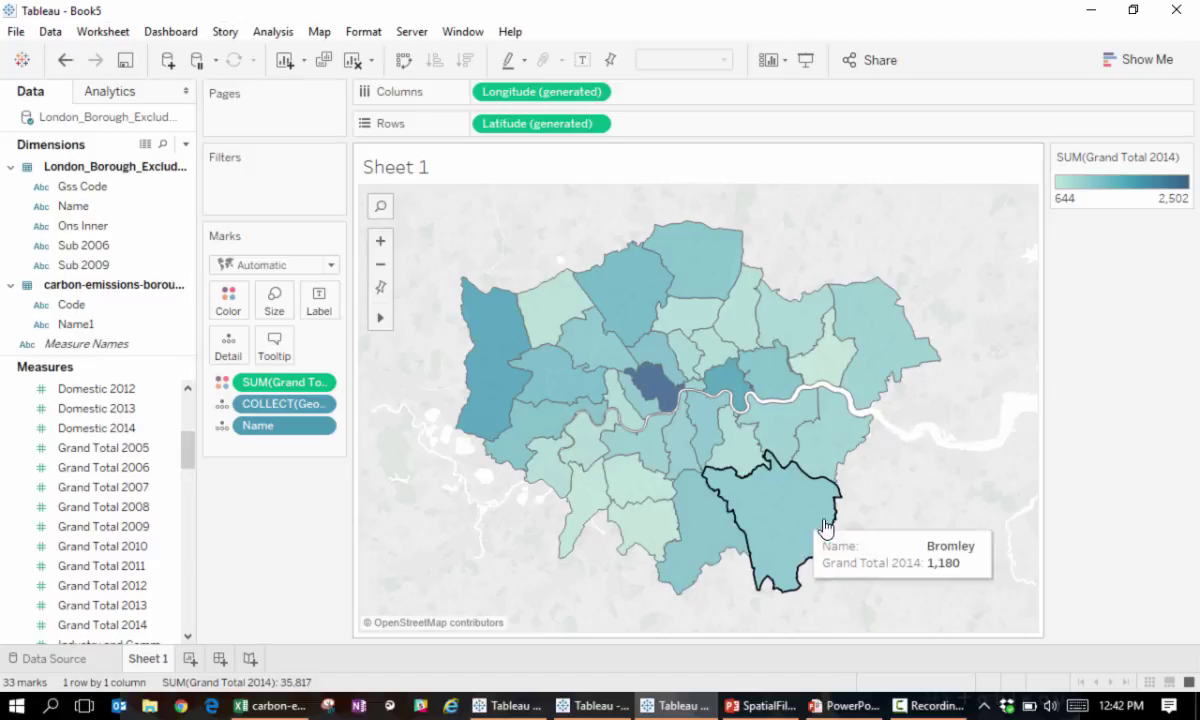